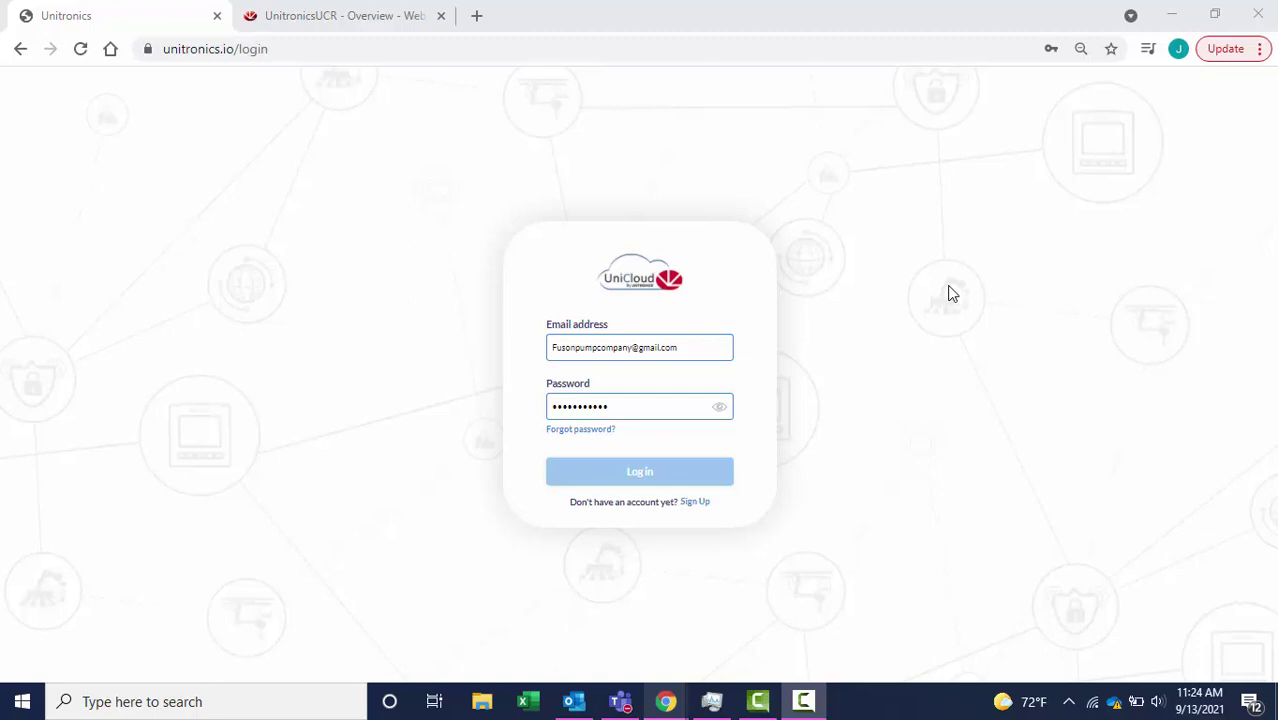
{"action": "left_click", "coordinate": [650, 475]}
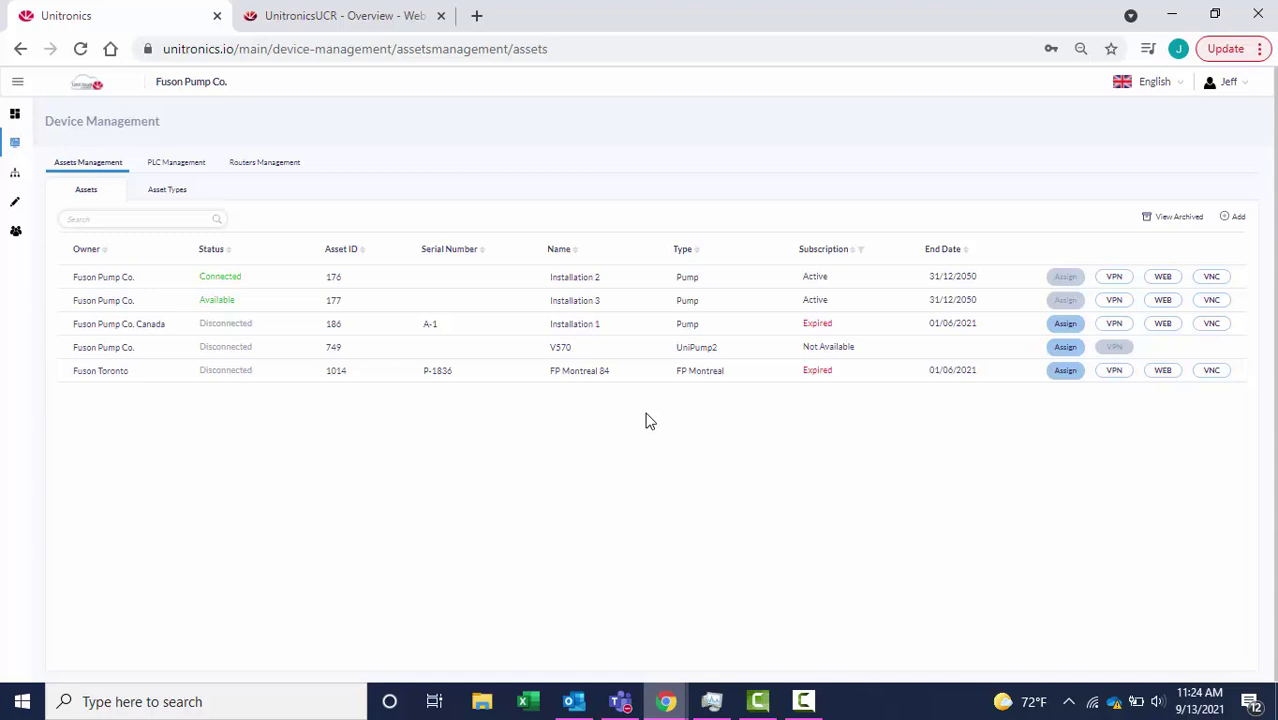
{"action": "left_click", "coordinate": [257, 165]}
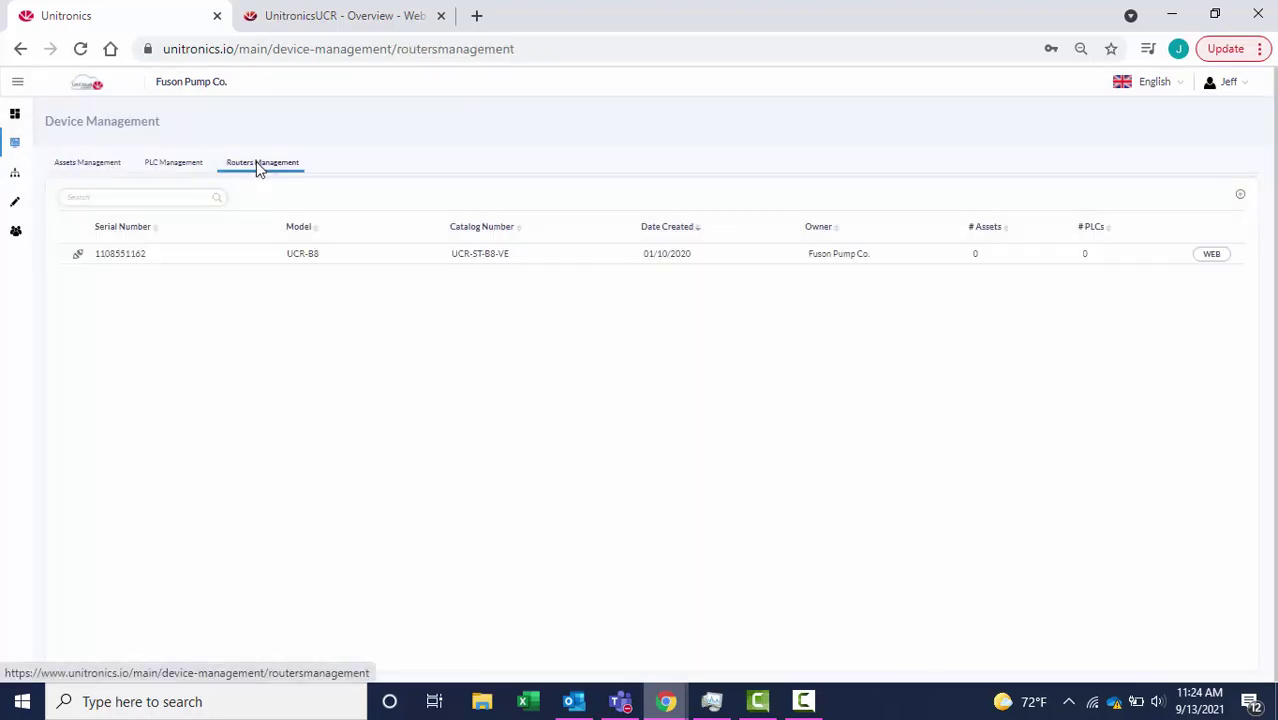
{"action": "left_click", "coordinate": [1240, 196]}
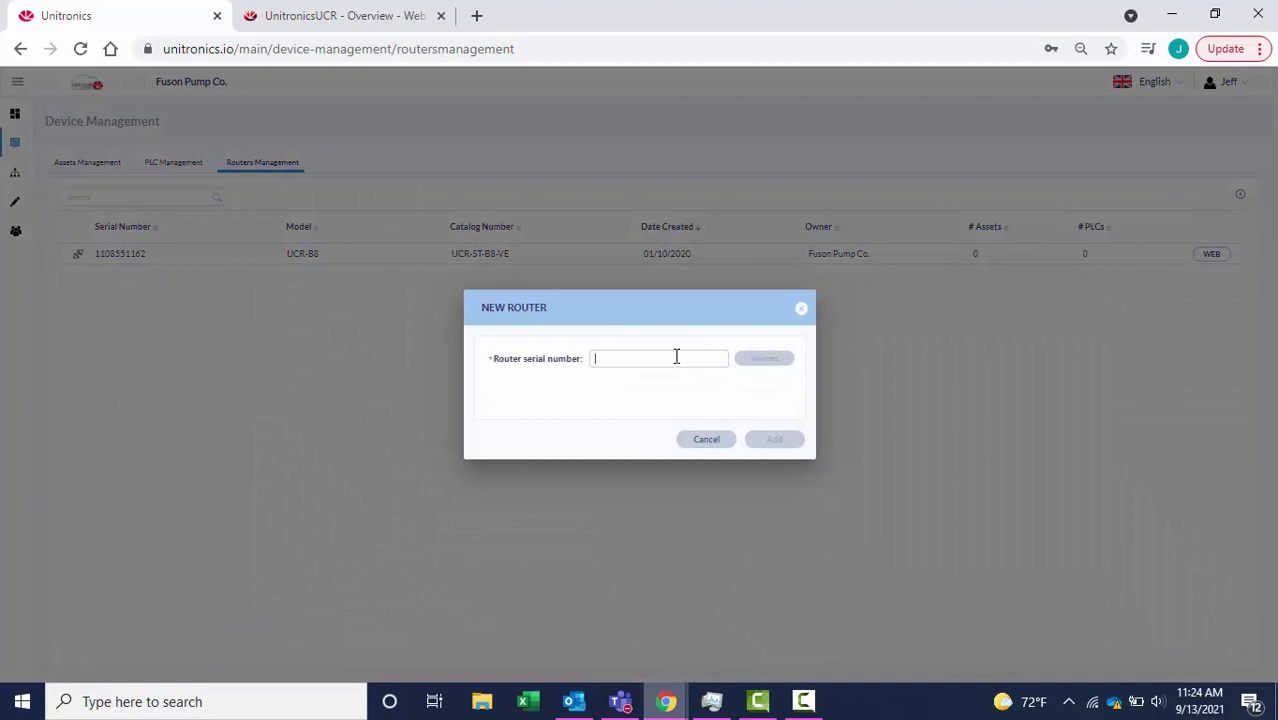
{"action": "type", "text": "1107057354"}
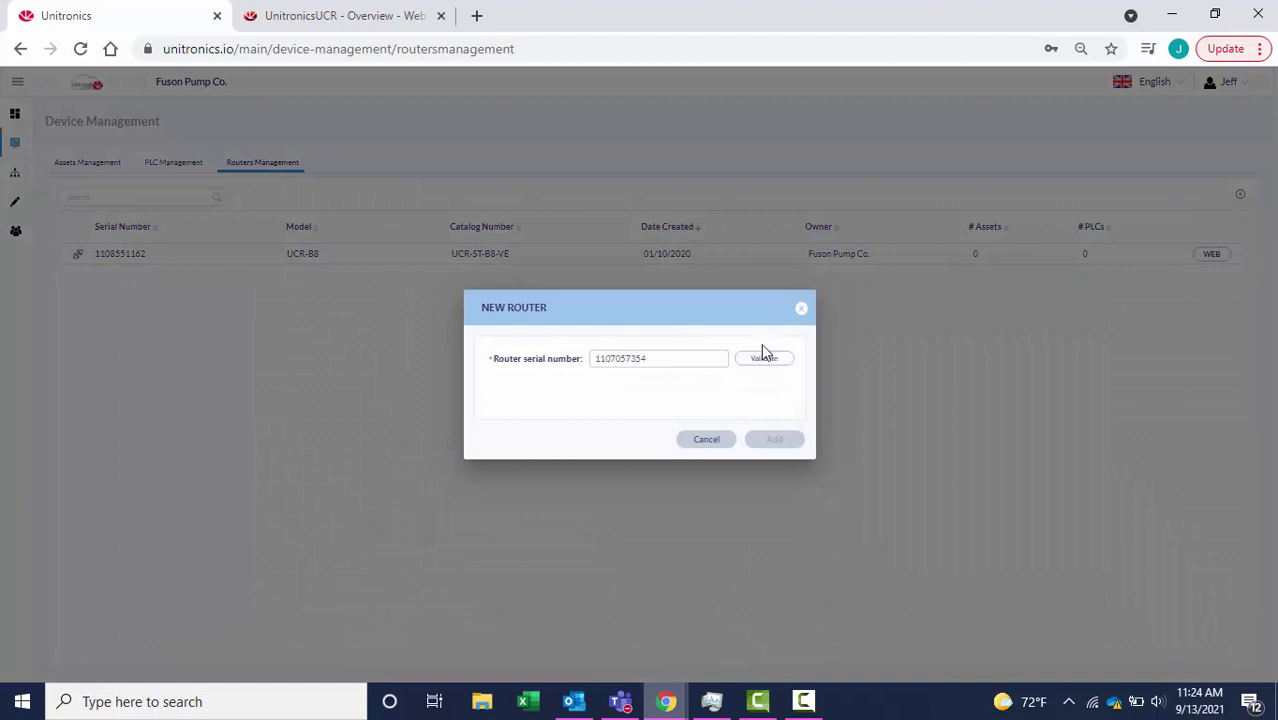
{"action": "left_click", "coordinate": [770, 362]}
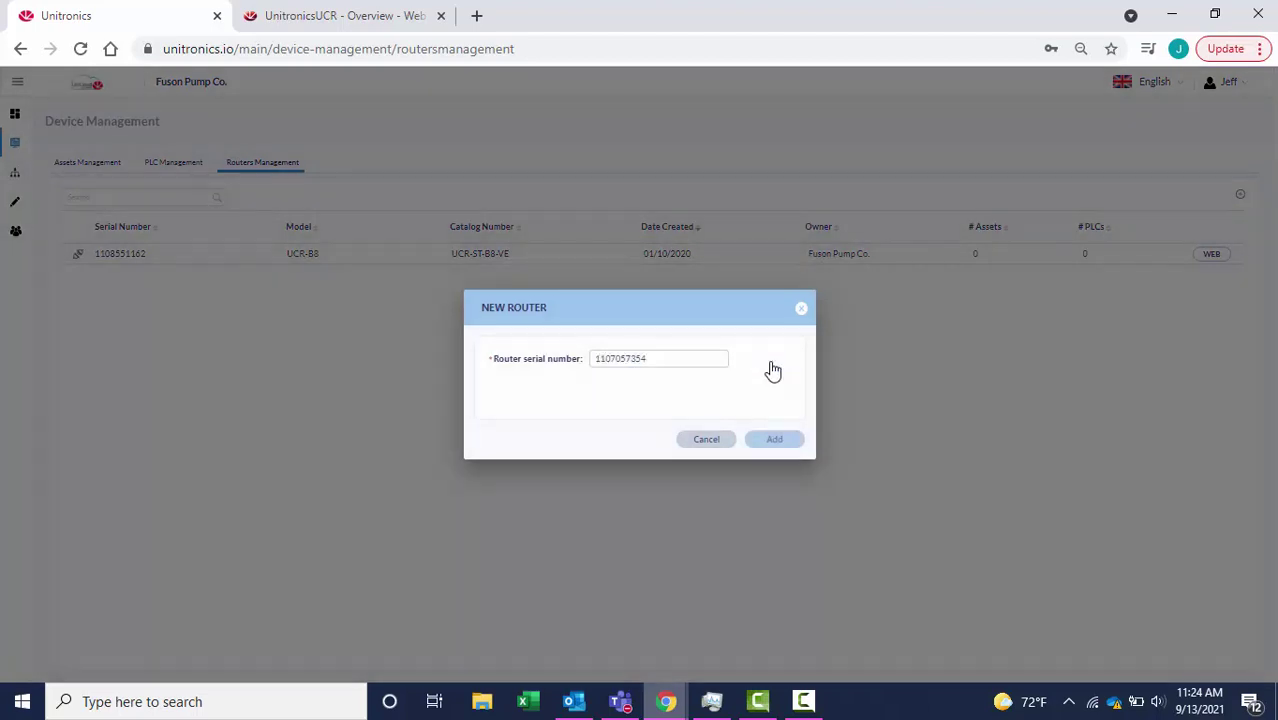
{"action": "left_click", "coordinate": [775, 443]}
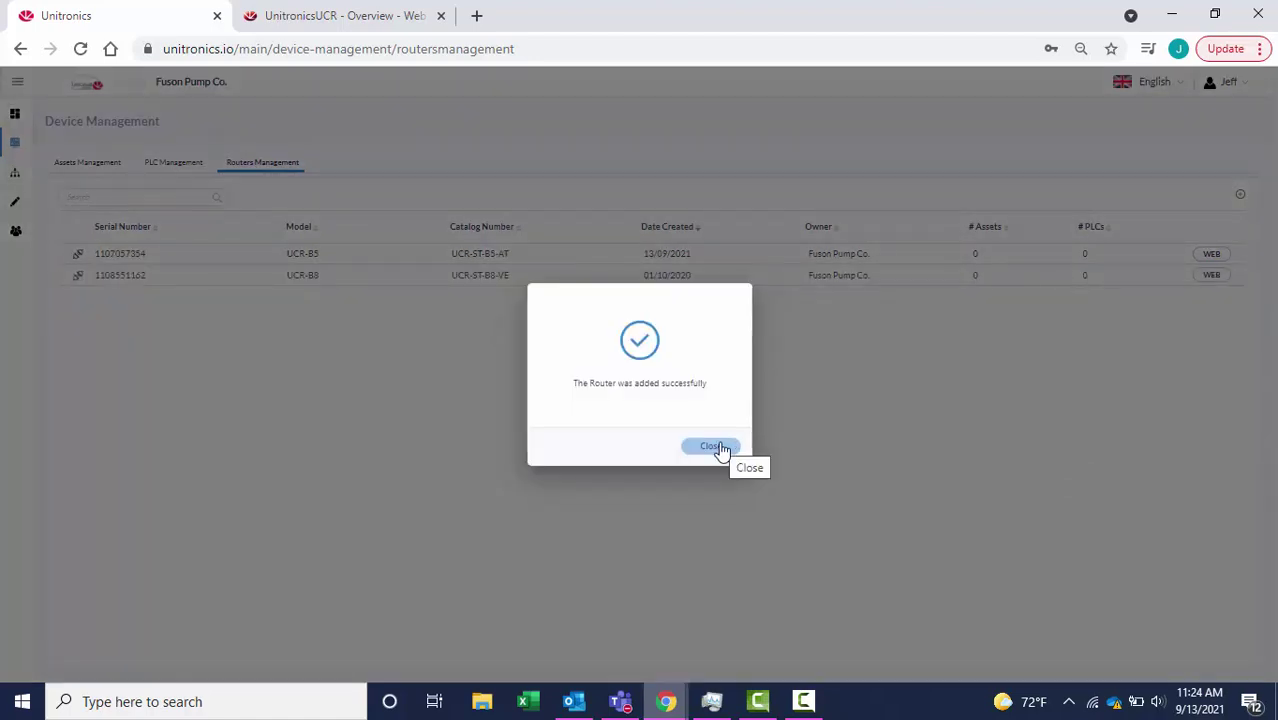
{"action": "left_click", "coordinate": [716, 446]}
- Add a Modbus-type PLC with a generated serial number to the PLC list
{"action": "left_click", "coordinate": [177, 164]}
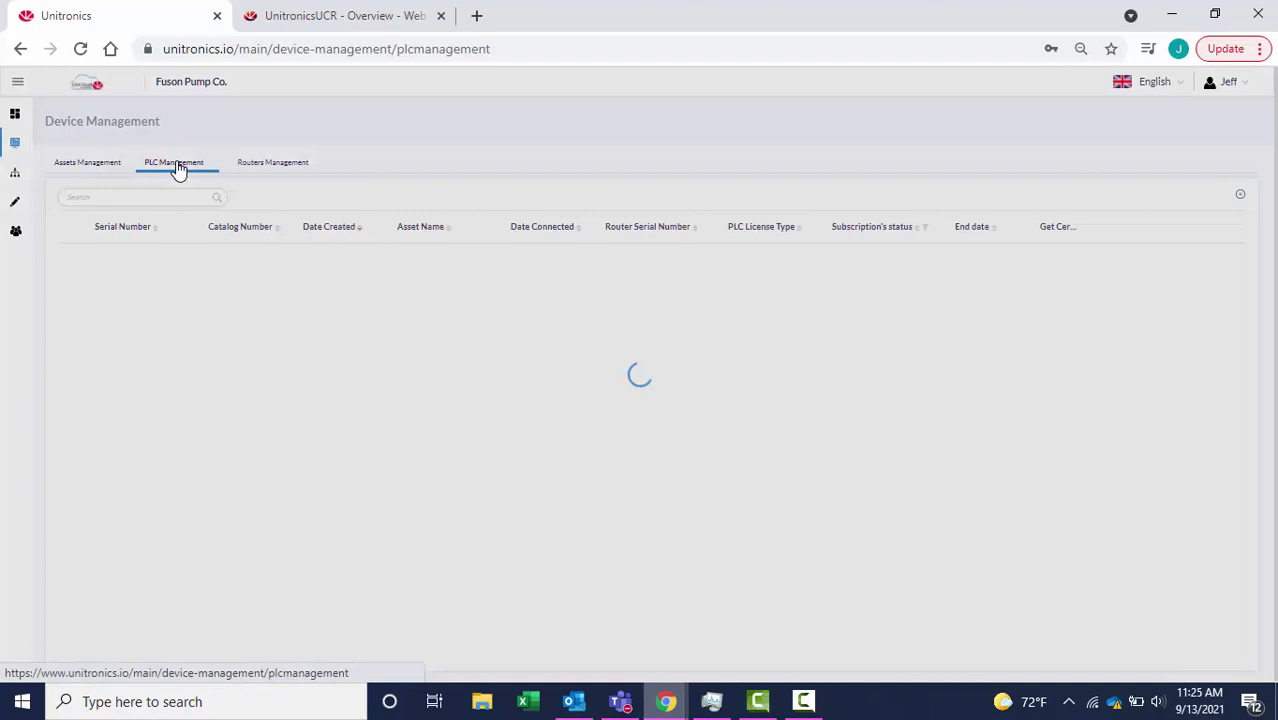
{"action": "left_click", "coordinate": [1240, 196]}
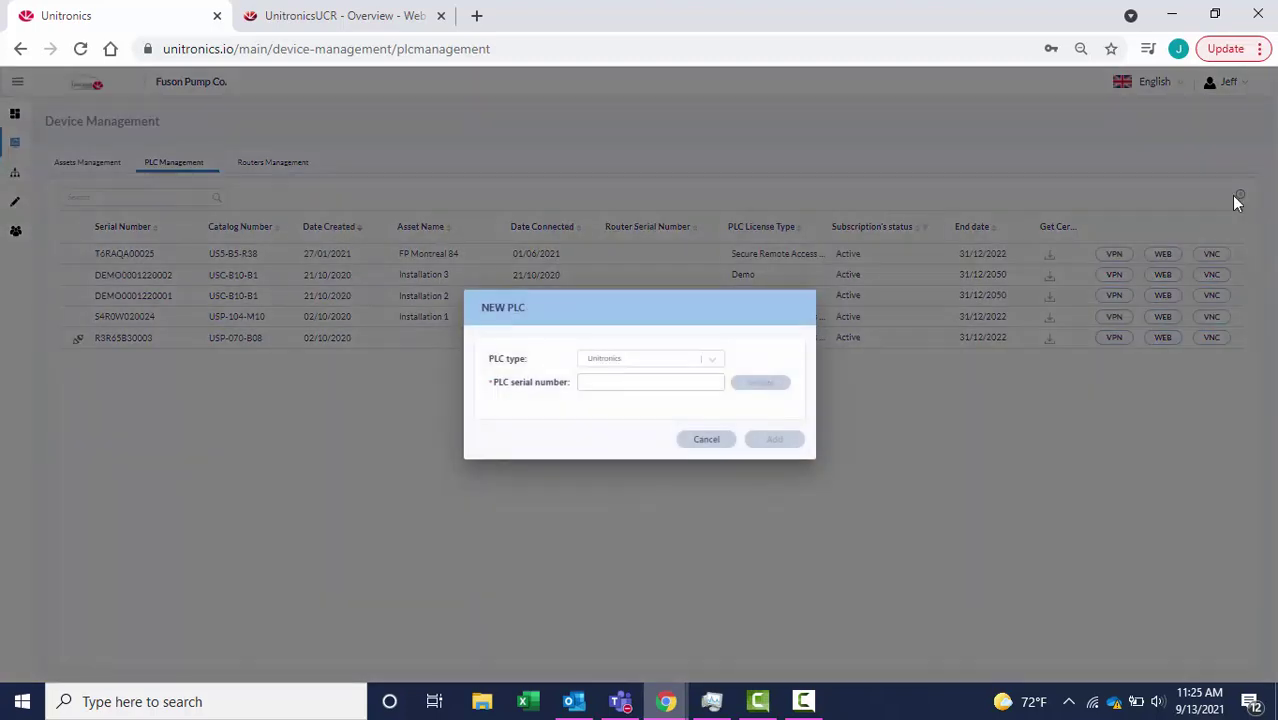
{"action": "left_click", "coordinate": [714, 361]}
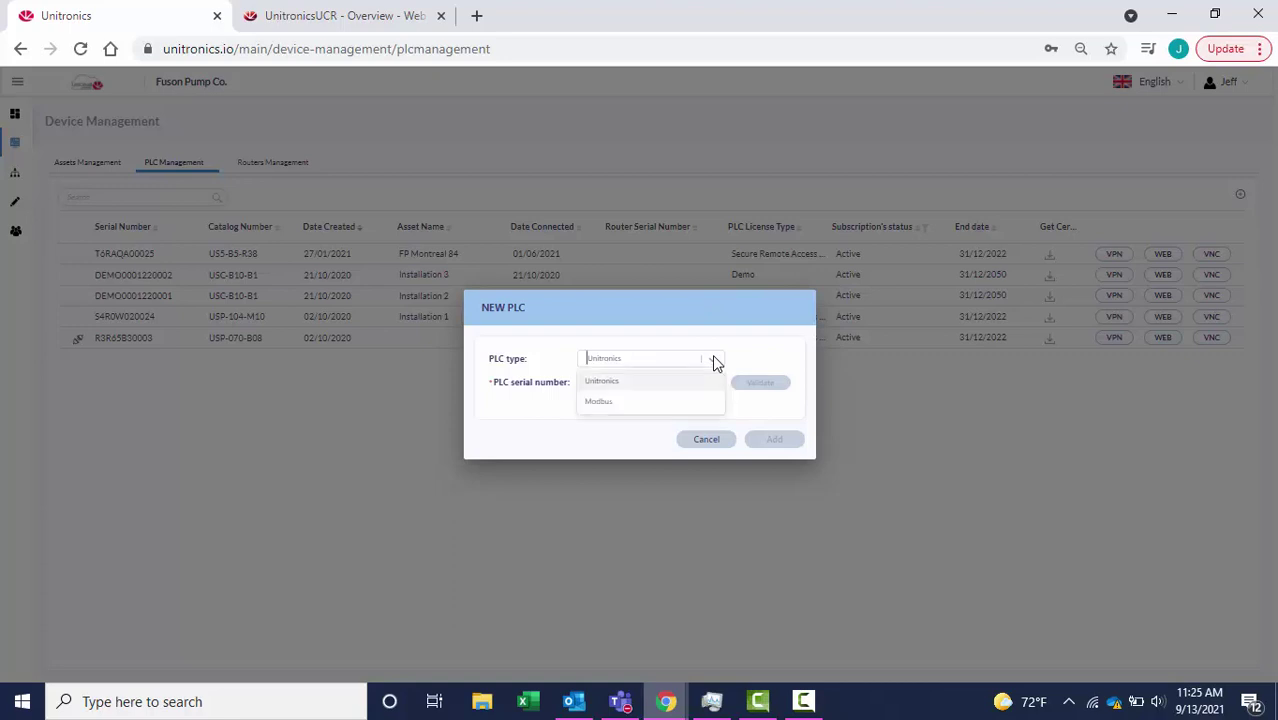
{"action": "left_click", "coordinate": [650, 404]}
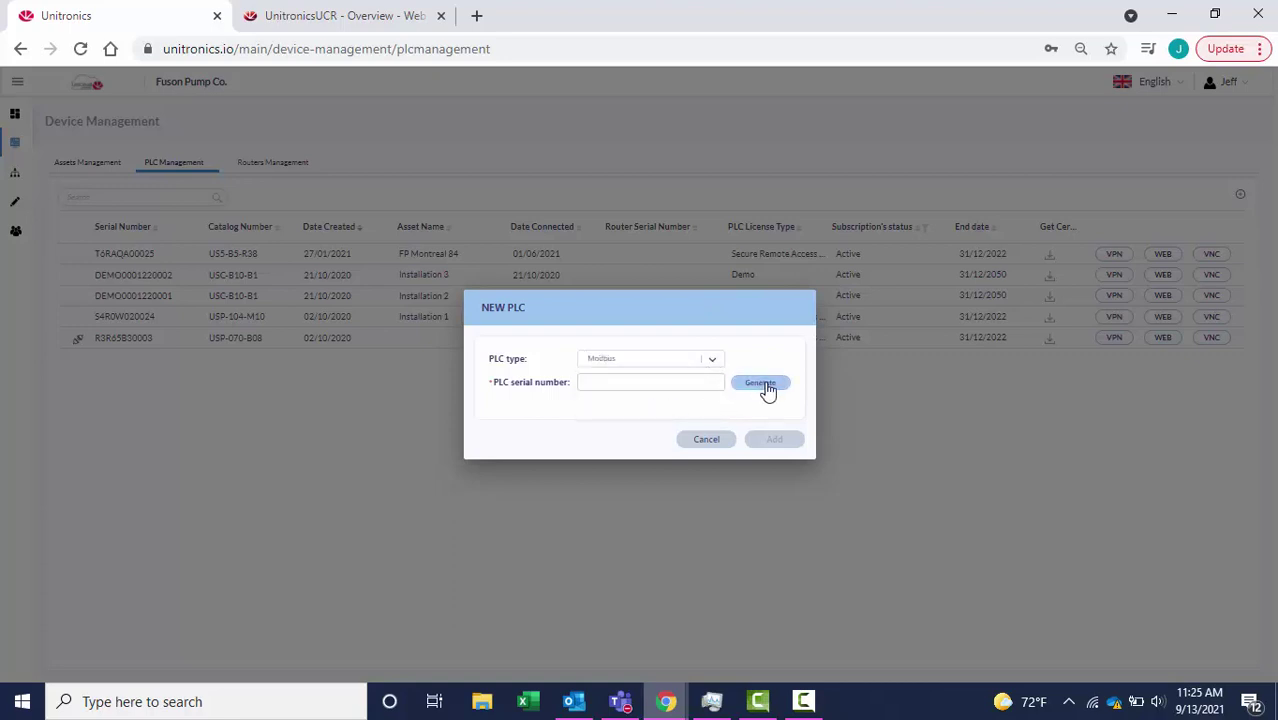
{"action": "left_click", "coordinate": [767, 390]}
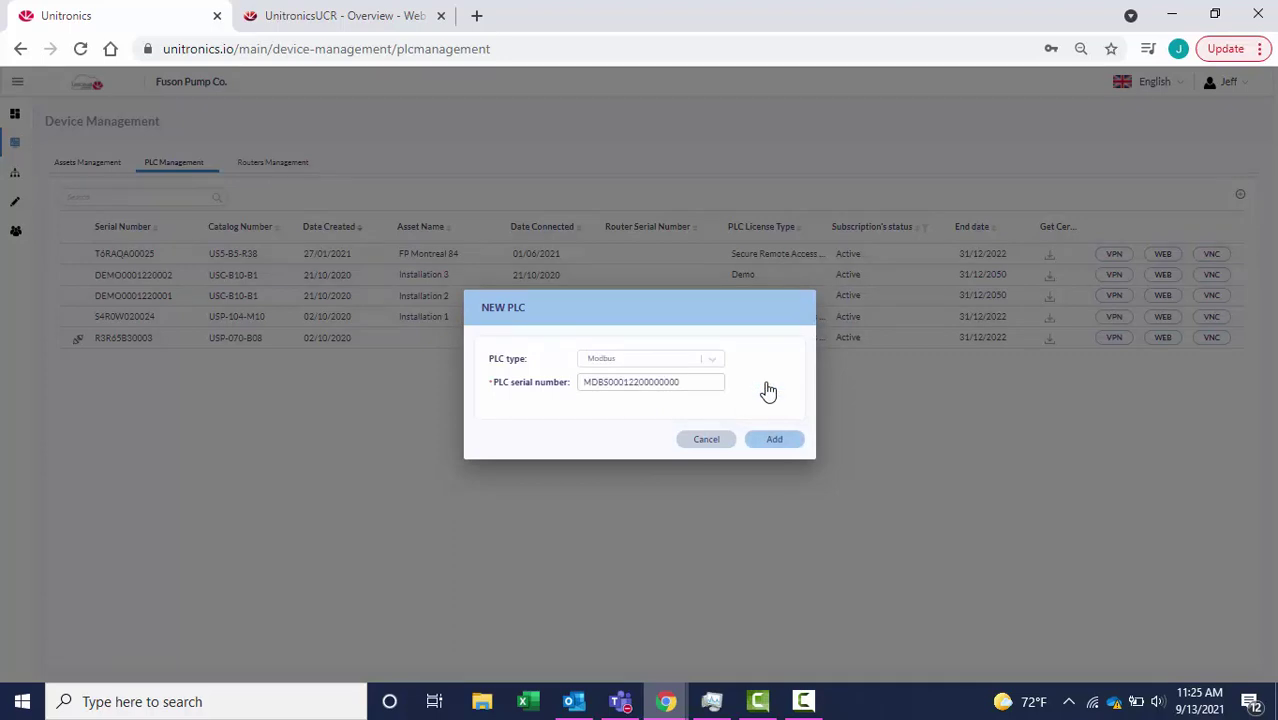
{"action": "left_click", "coordinate": [773, 441]}
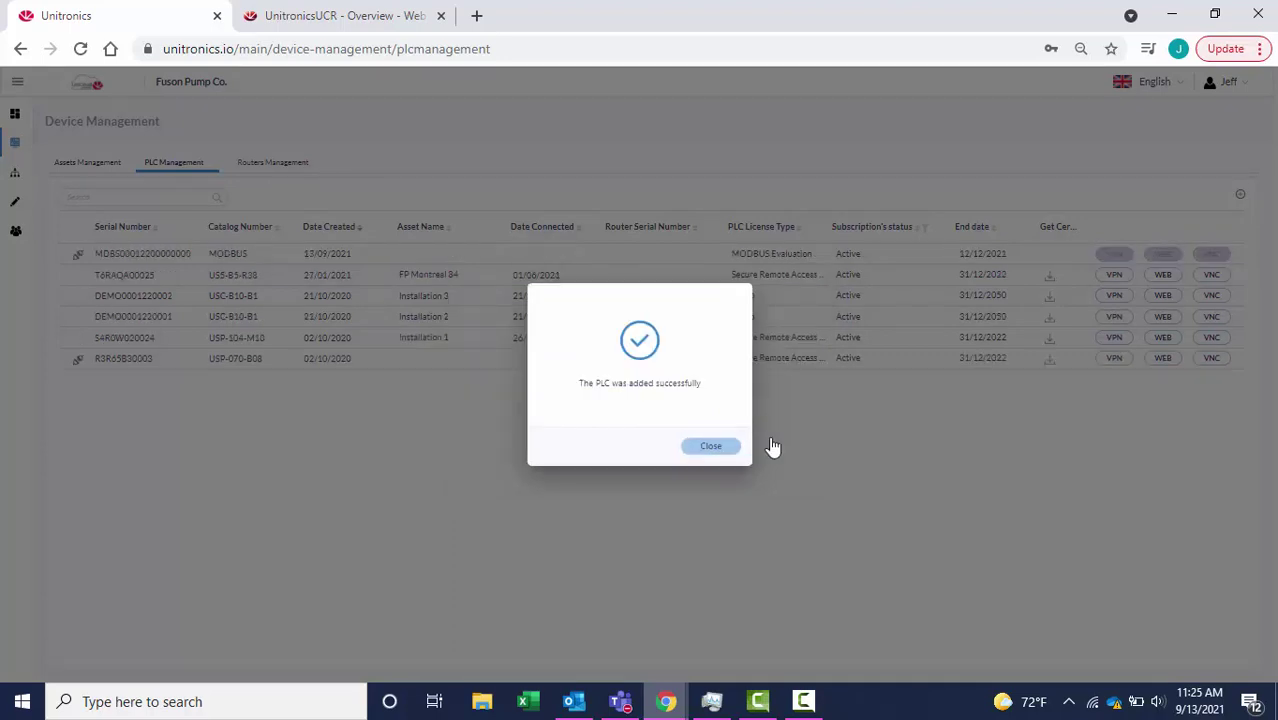
{"action": "left_click", "coordinate": [713, 449]}
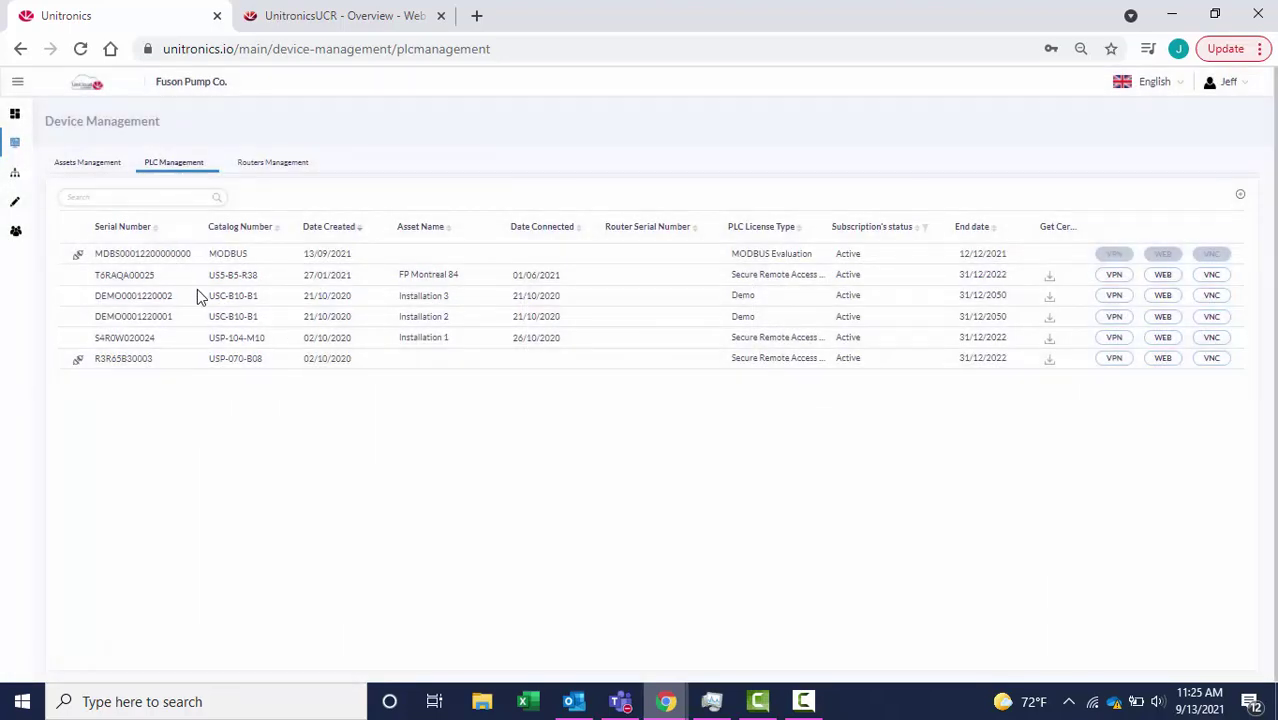
{"action": "left_click_drag", "start_coordinate": [192, 254], "coordinate": [97, 256]}
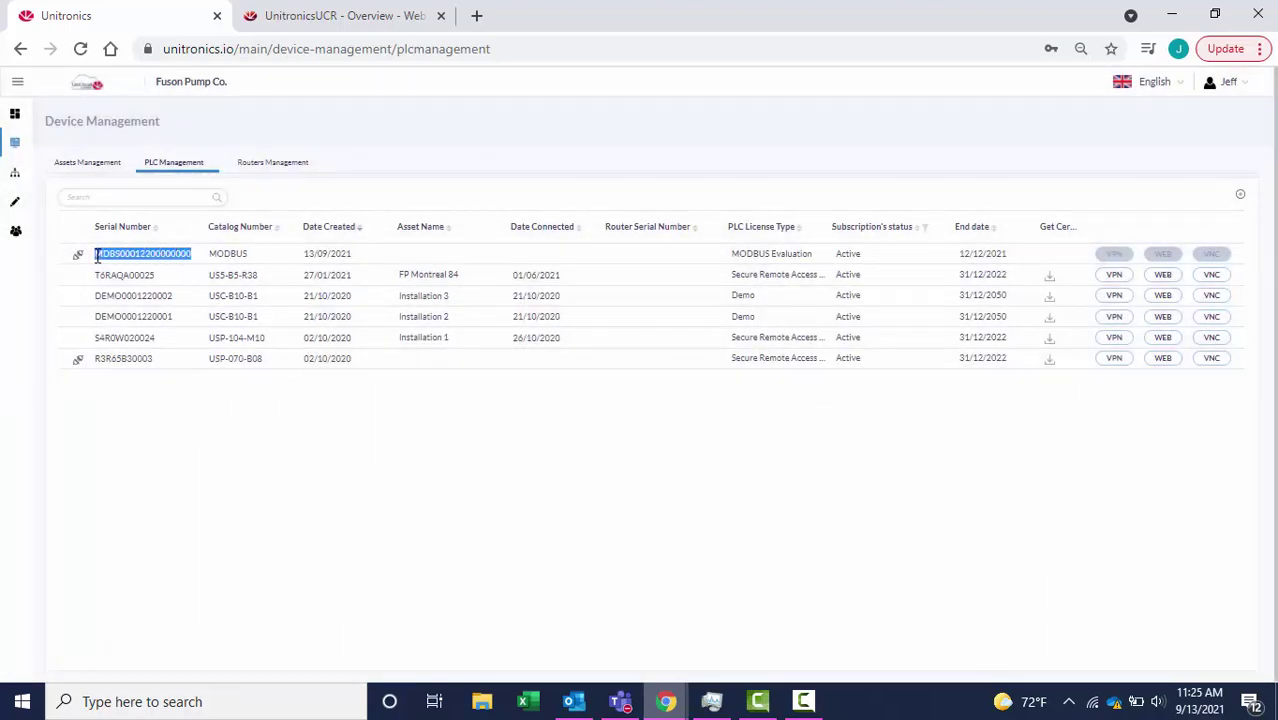
{"action": "left_click", "coordinate": [268, 164]}
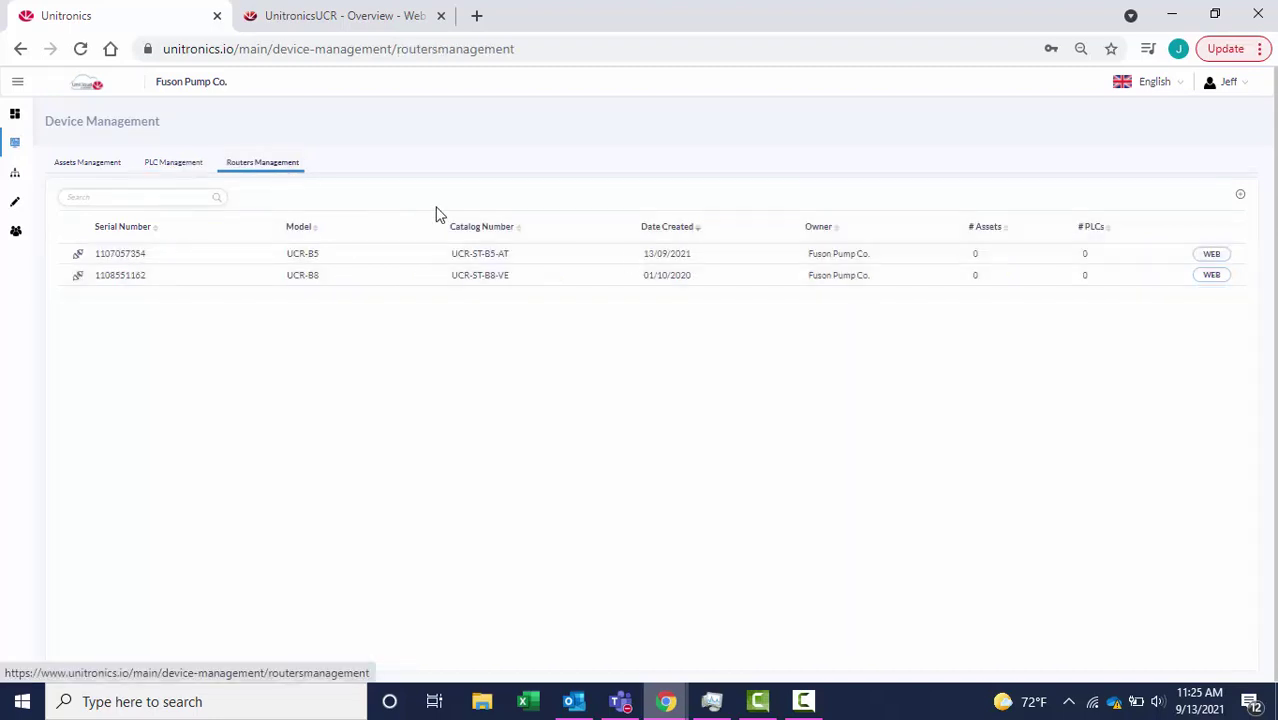
{"action": "left_click", "coordinate": [138, 258]}
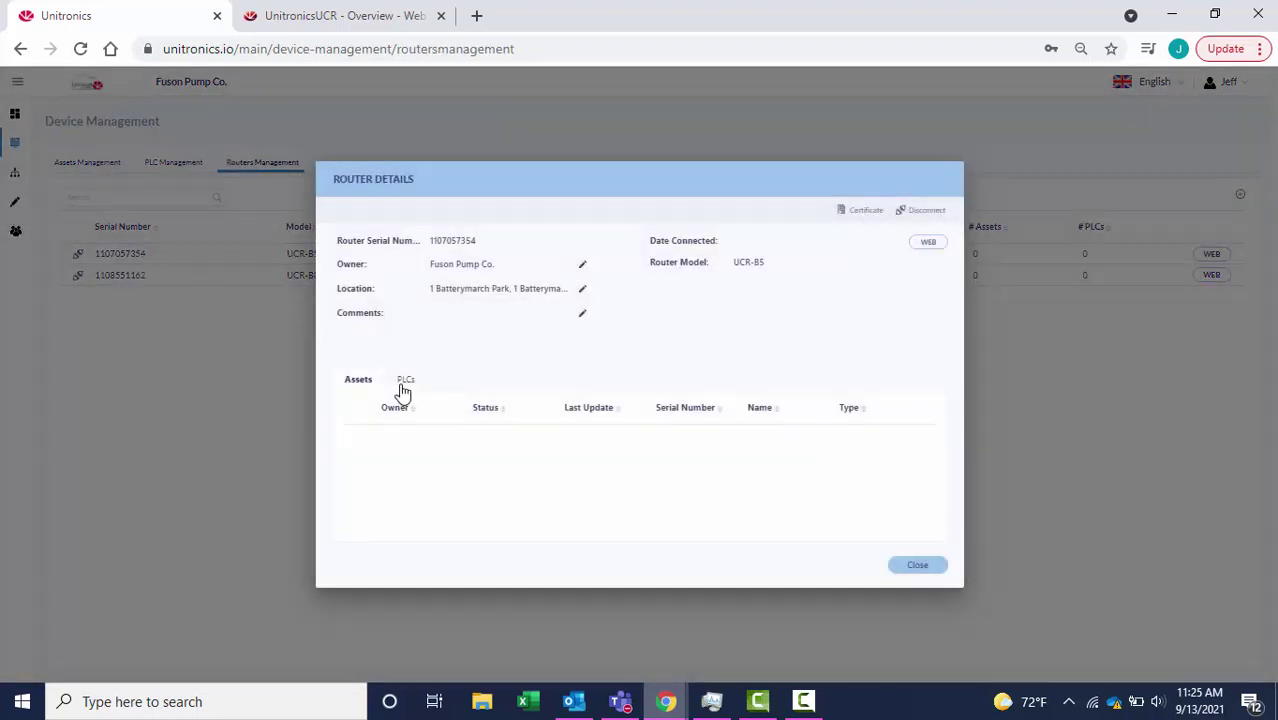
{"action": "left_click", "coordinate": [405, 385]}
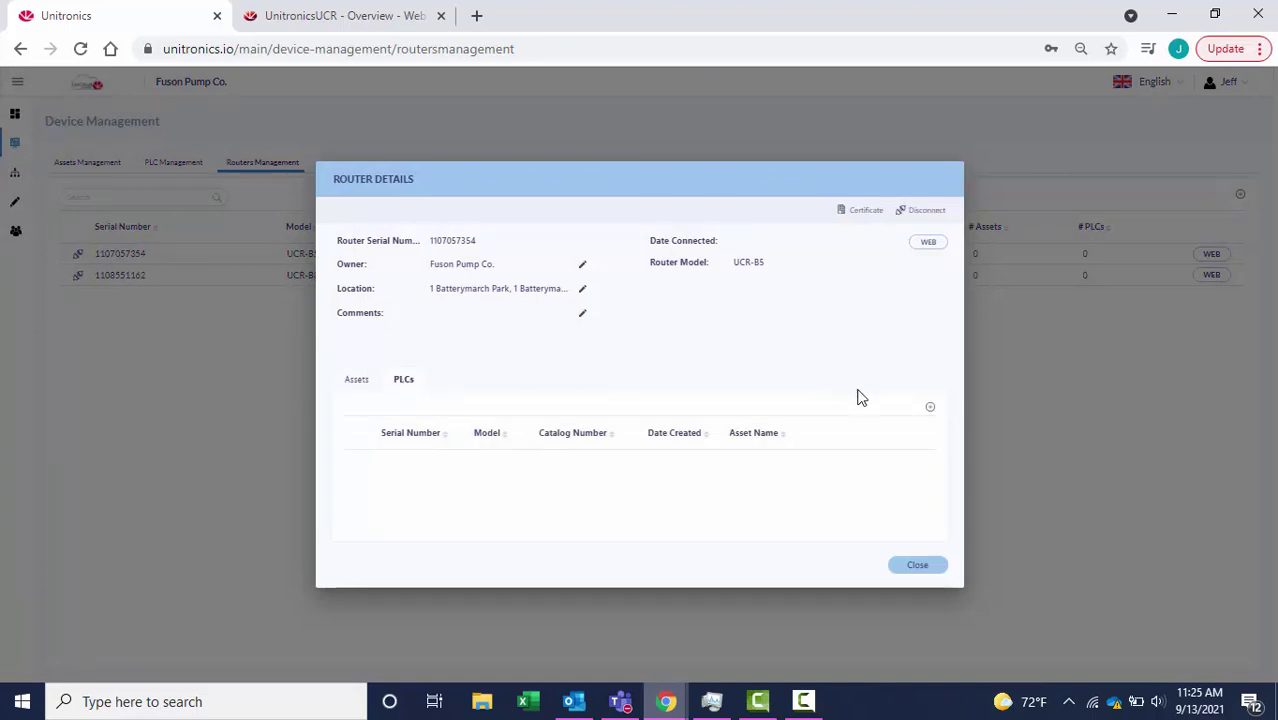
{"action": "left_click", "coordinate": [928, 410]}
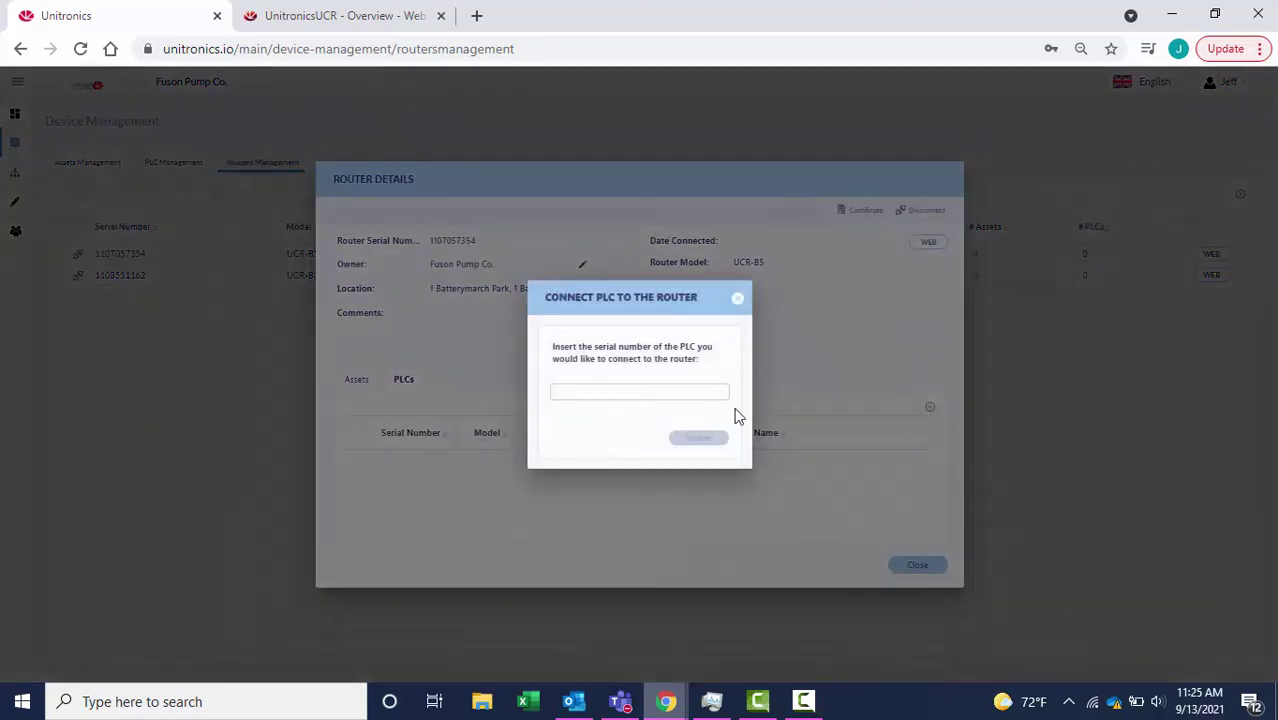
{"action": "left_click", "coordinate": [640, 393]}
{"action": "key", "text": "ctrl+v"}
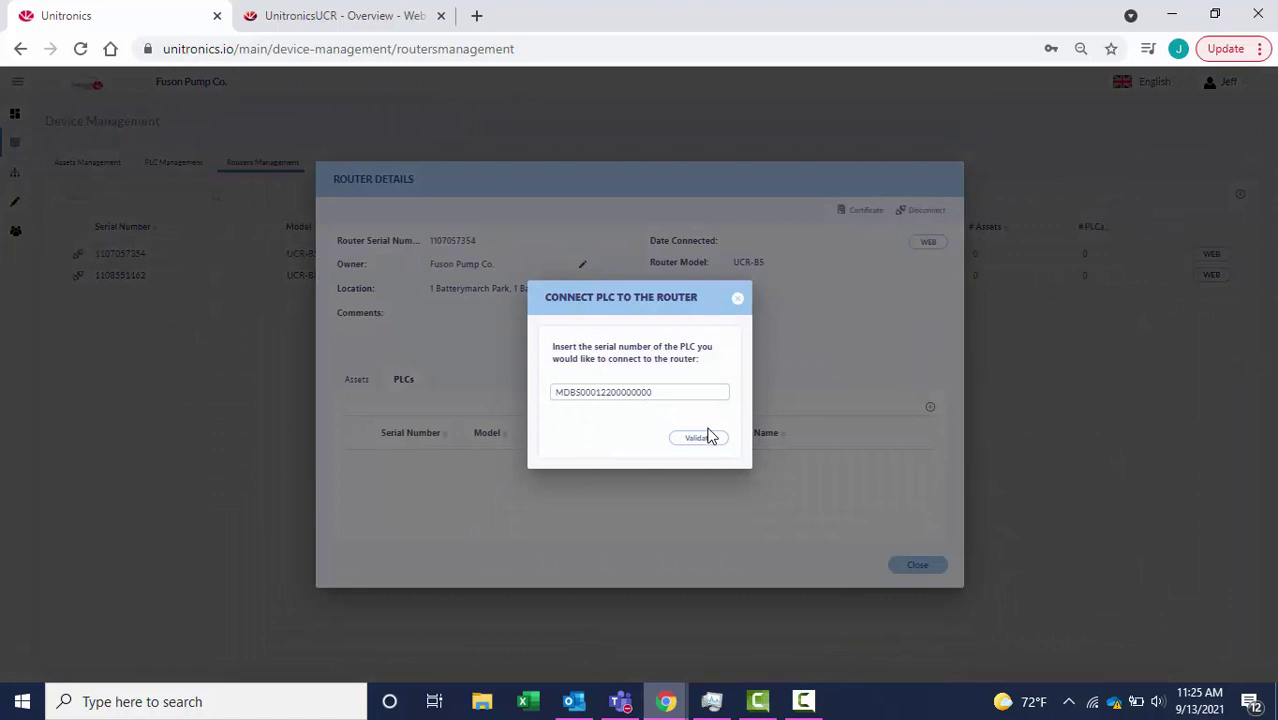
{"action": "left_click", "coordinate": [700, 439]}
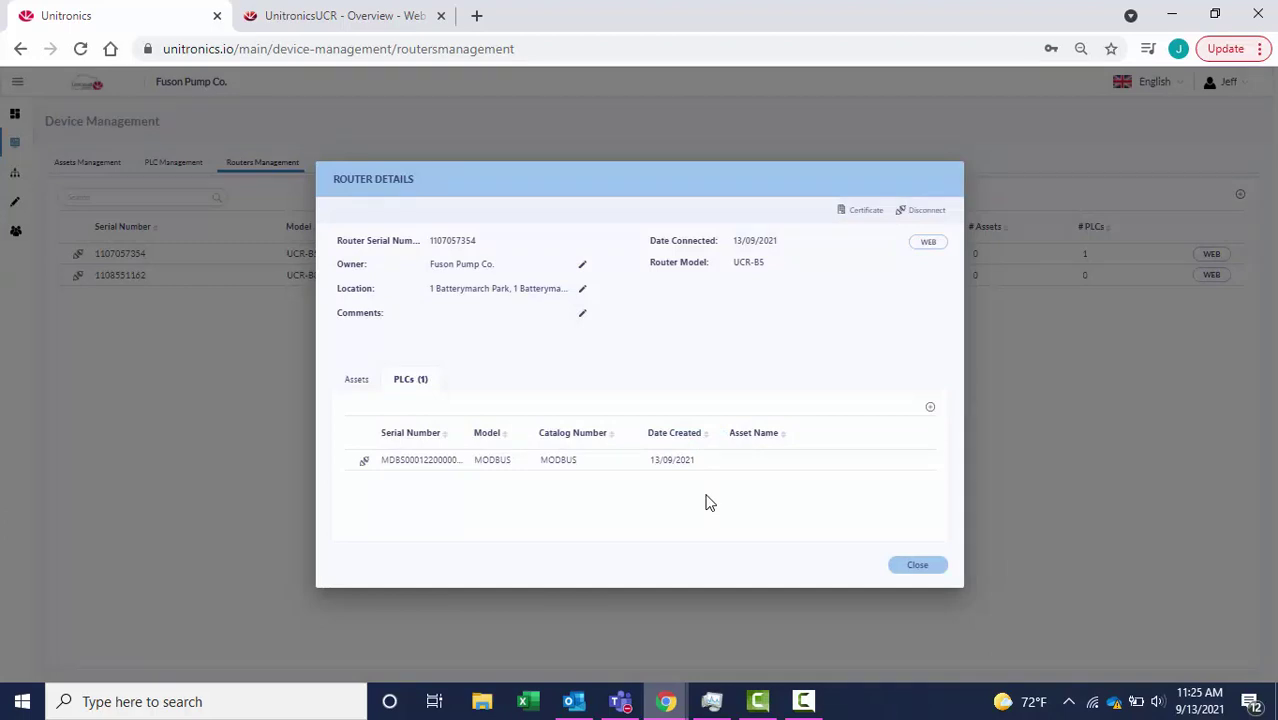
{"action": "left_click", "coordinate": [920, 567]}
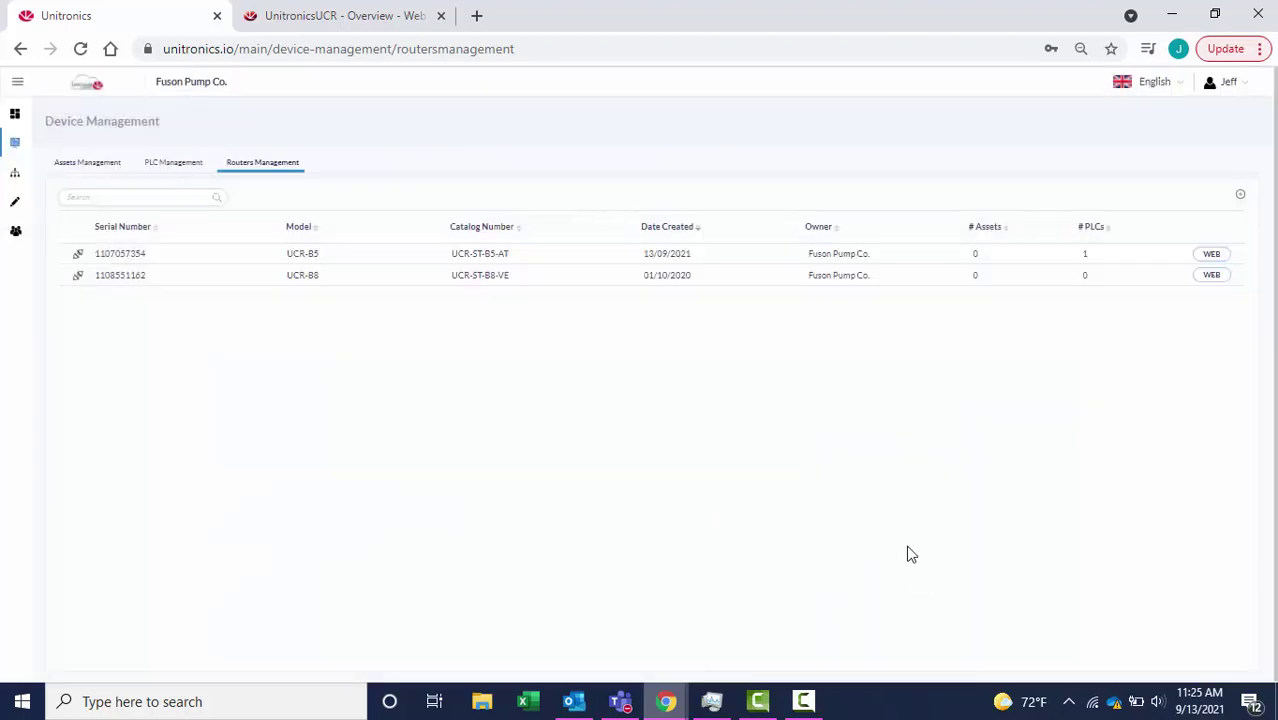
- In the router's Services > UniCloud page, connect with the account e-mail and password, then save
{"action": "left_click", "coordinate": [345, 18]}
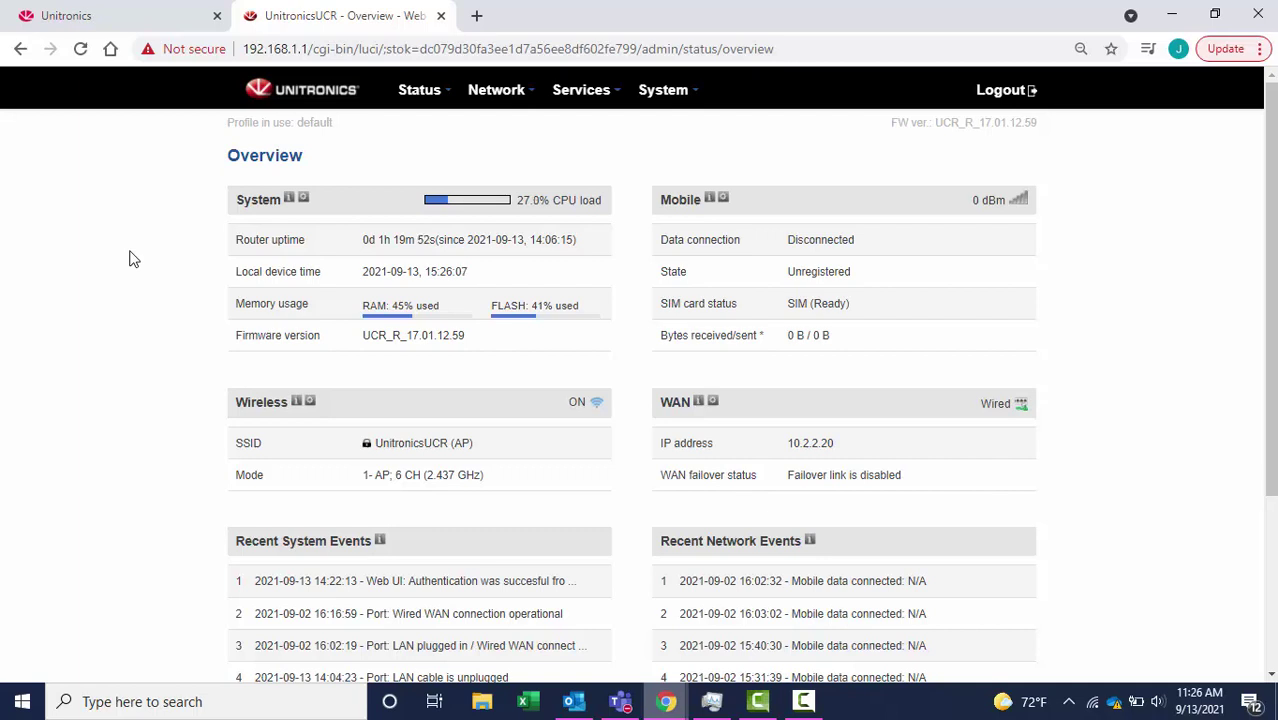
{"action": "mouse_move", "coordinate": [600, 100]}
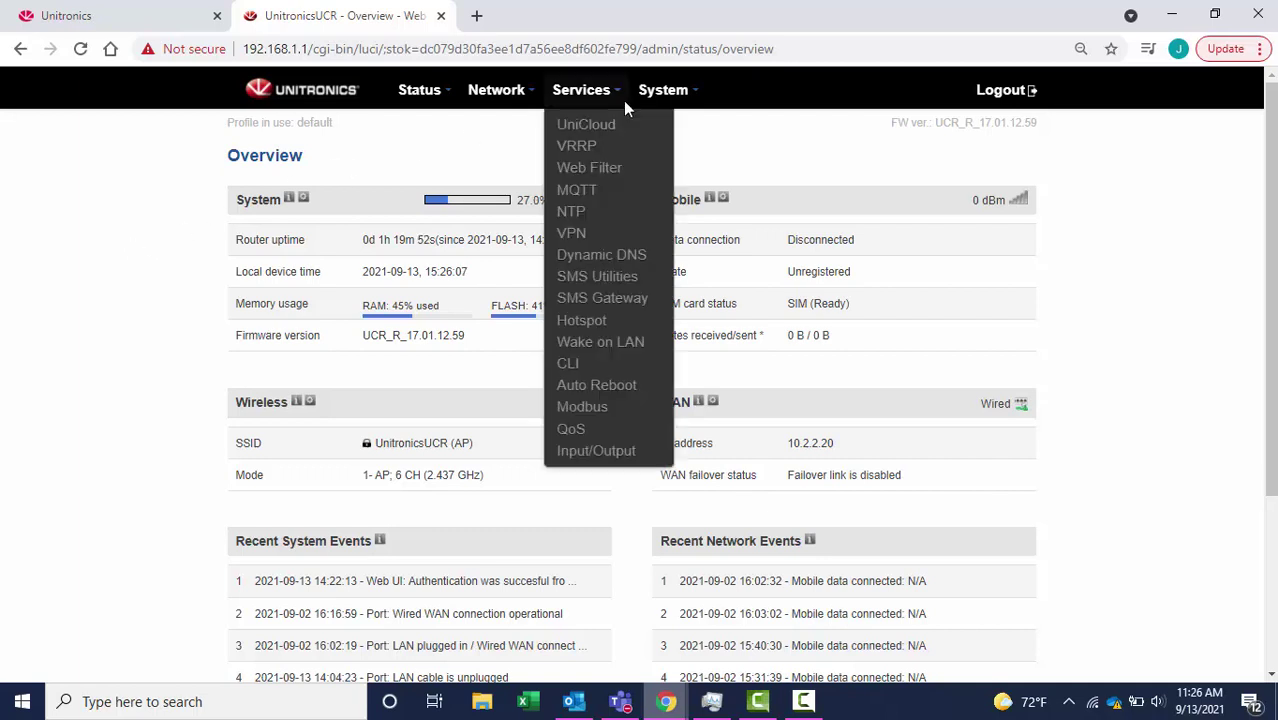
{"action": "left_click", "coordinate": [600, 126]}
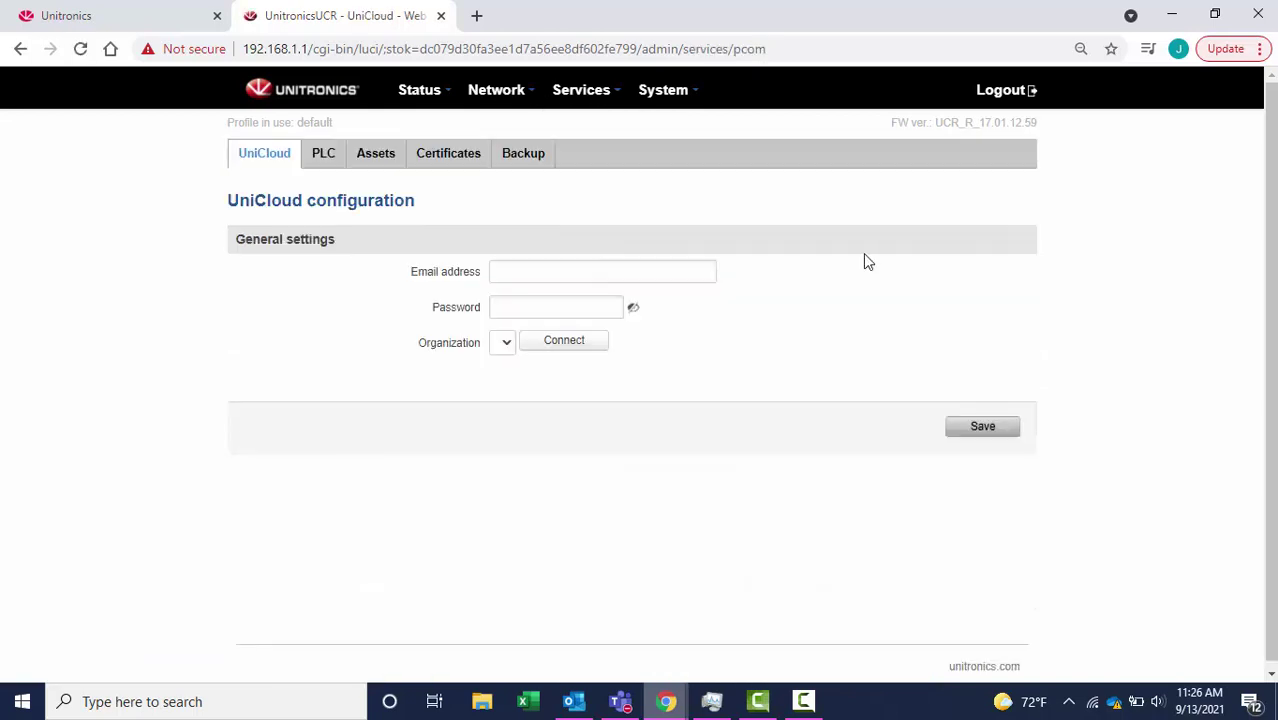
{"action": "left_click", "coordinate": [639, 274]}
{"action": "key", "text": "ctrl+v"}
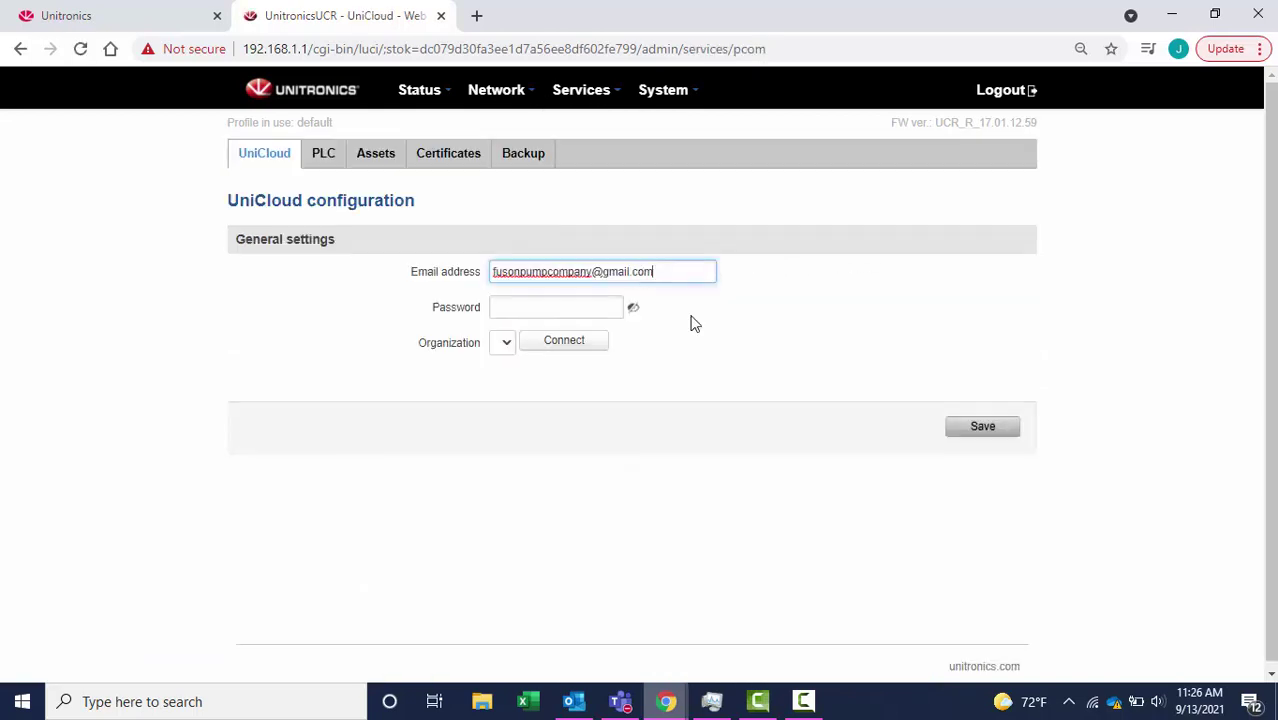
{"action": "left_click", "coordinate": [578, 306]}
{"action": "key", "text": "ctrl+v"}
{"action": "left_click", "coordinate": [550, 341]}
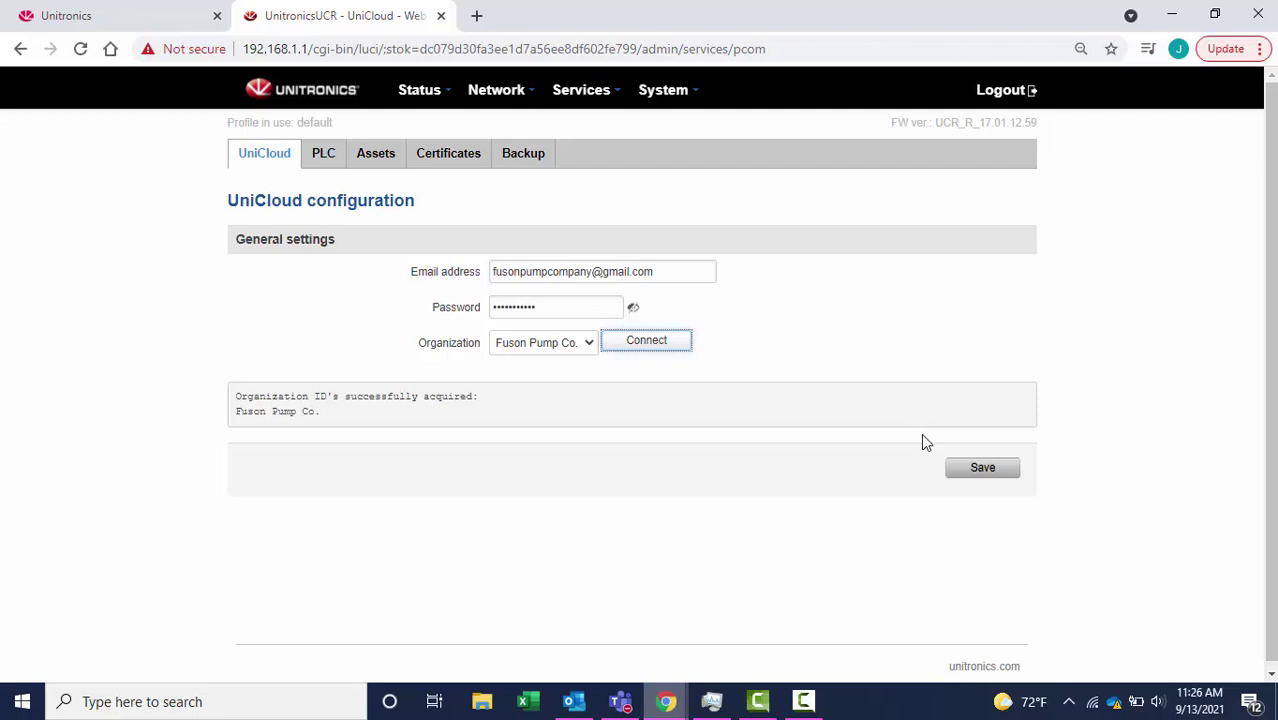
{"action": "left_click", "coordinate": [970, 478]}
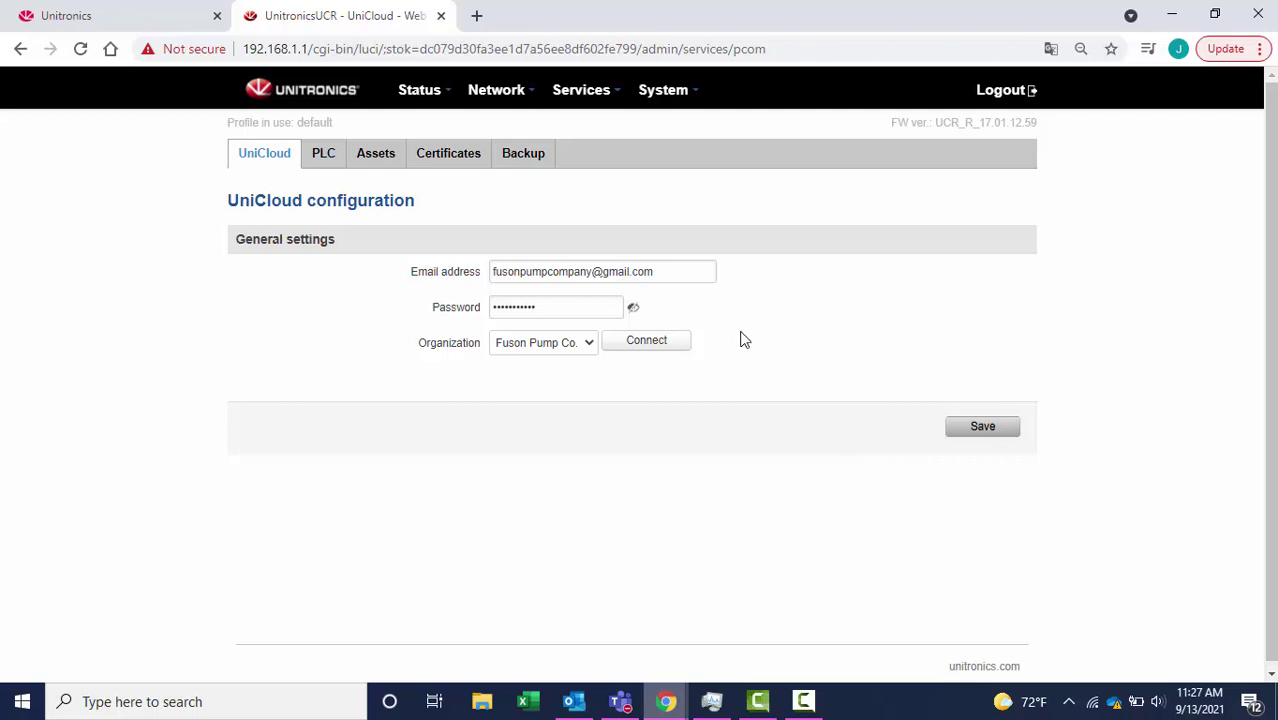
- Add a new PLC entry named Modbus Device in the router's PLC configuration
{"action": "left_click", "coordinate": [322, 160]}
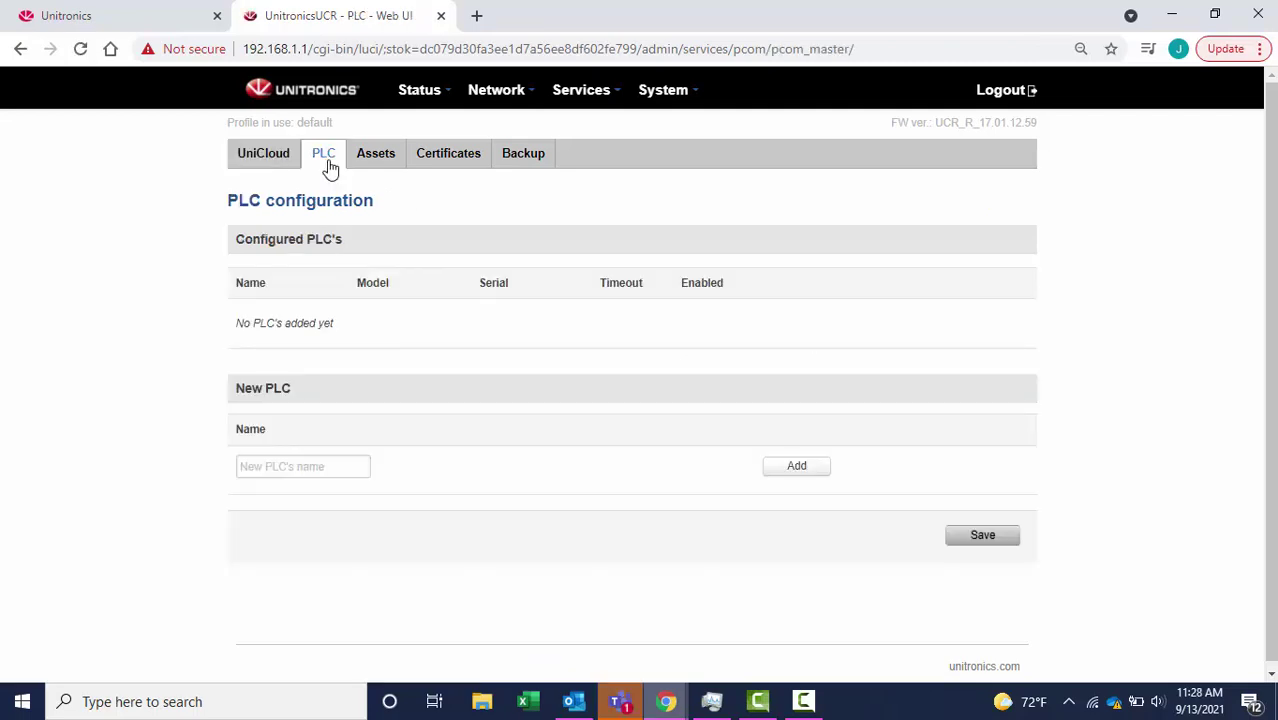
{"action": "left_click", "coordinate": [303, 460]}
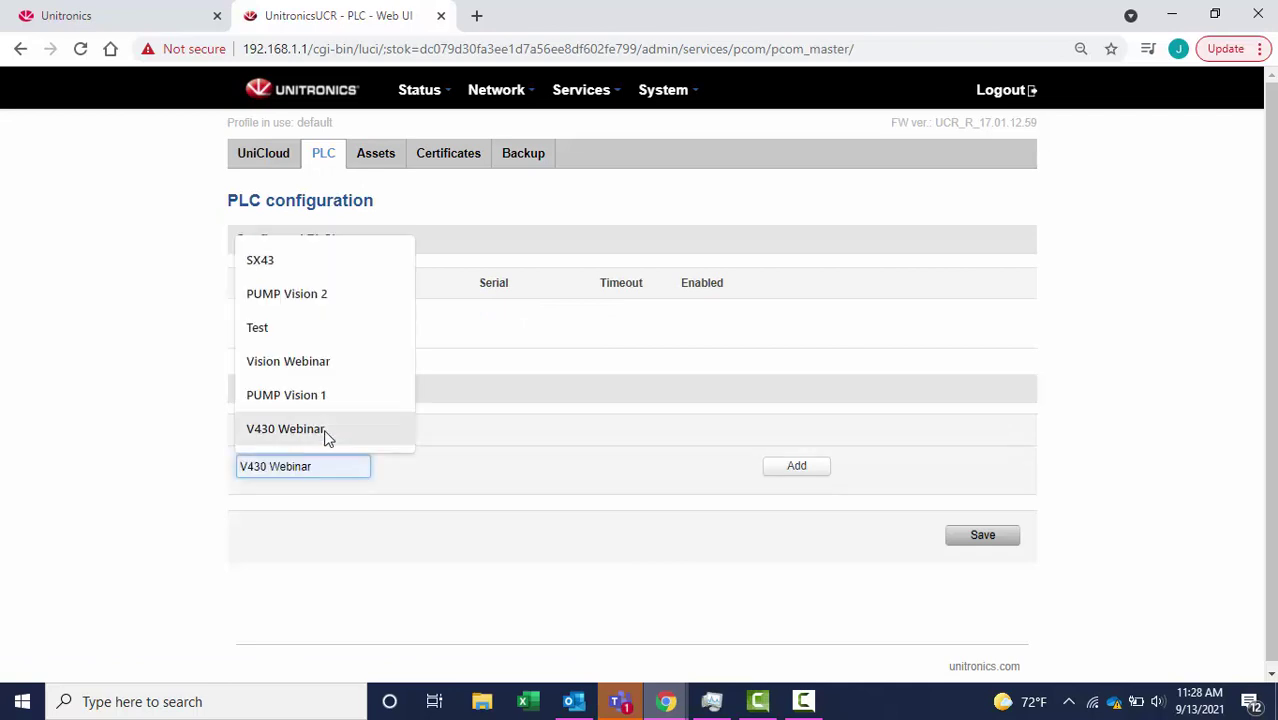
{"action": "type", "text": "Modbus Device"}
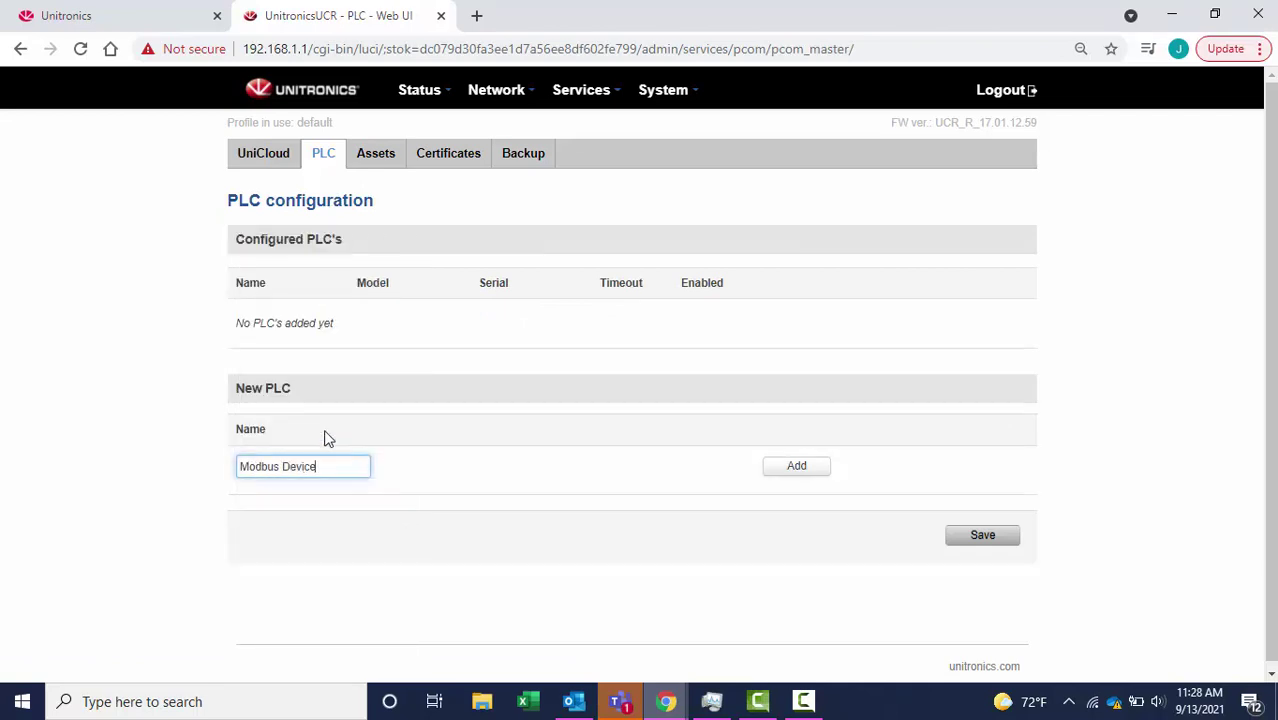
{"action": "left_click", "coordinate": [806, 468]}
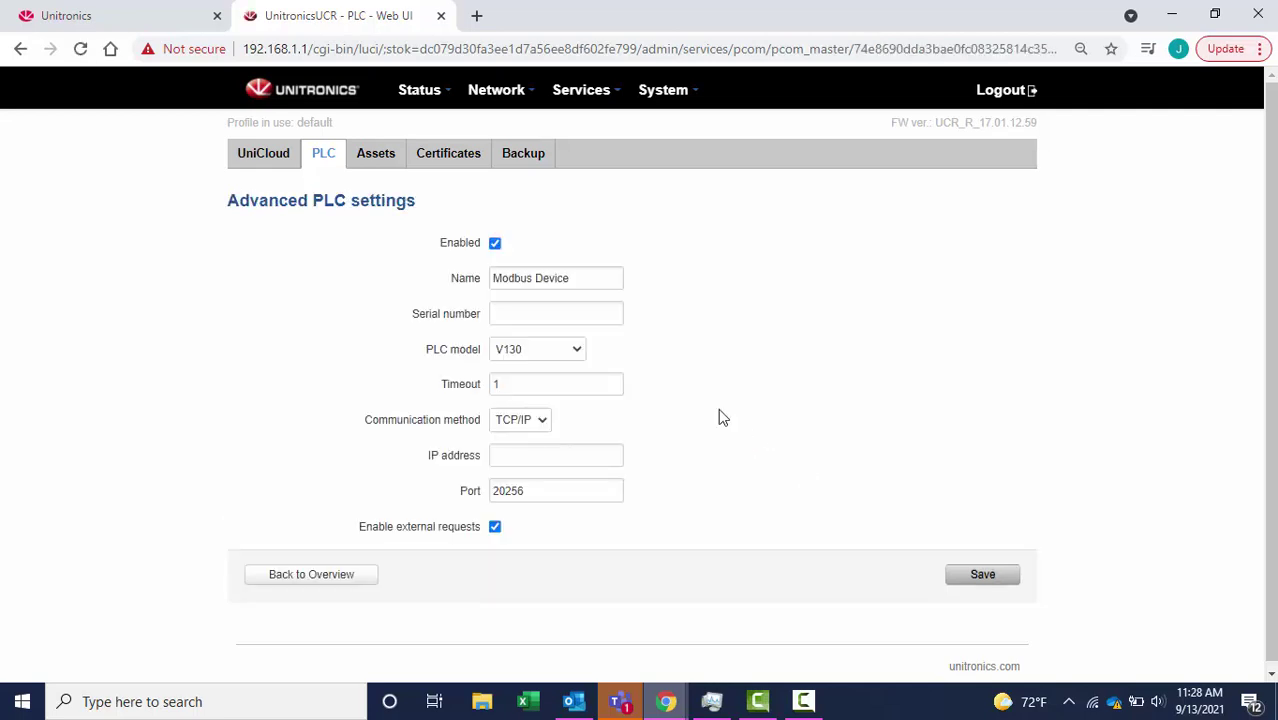
- Give Modbus Device its serial, model Modbus Slave and IP 192.168.1.90, then save the PLC list
{"action": "left_click", "coordinate": [566, 315]}
{"action": "key", "text": "ctrl+v"}
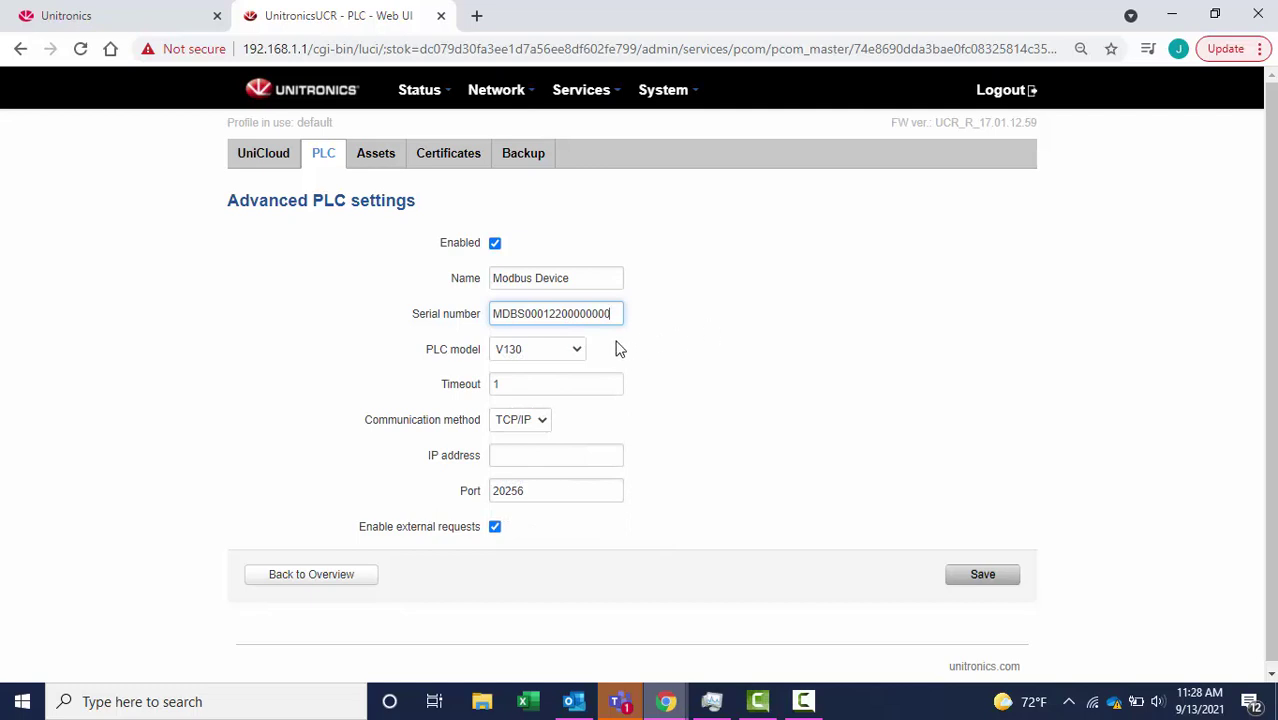
{"action": "left_click", "coordinate": [576, 352]}
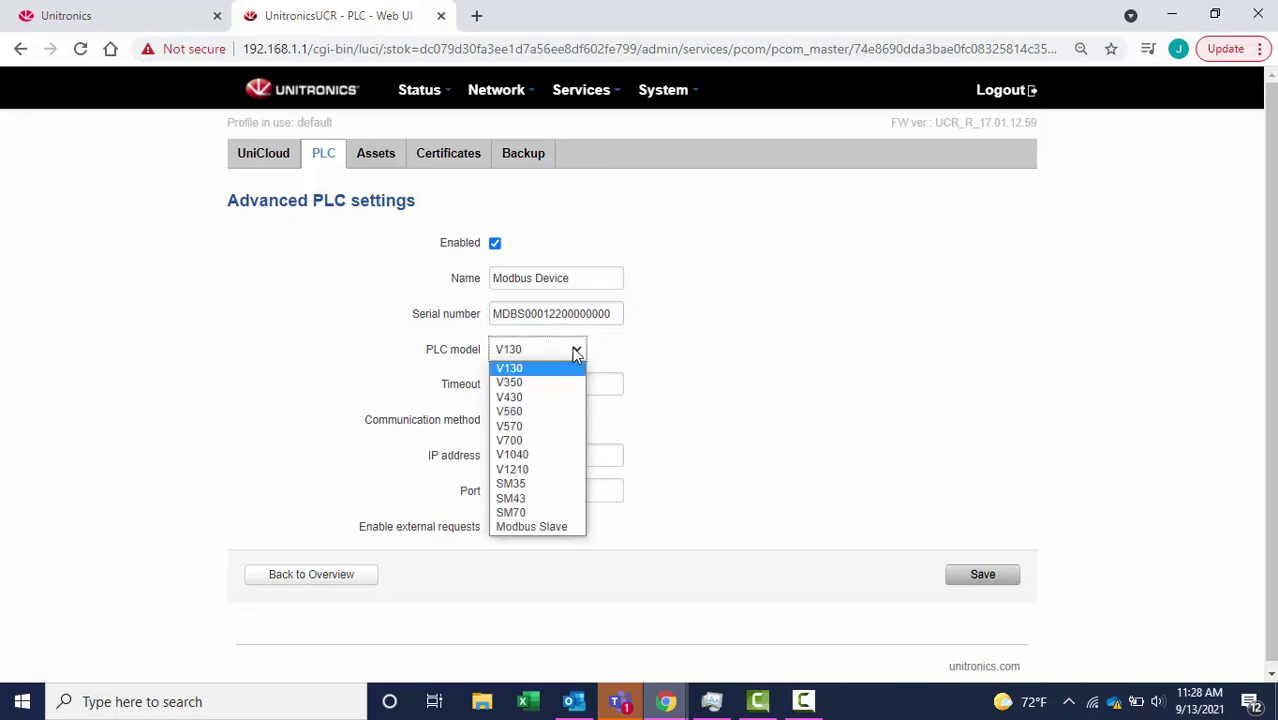
{"action": "left_click", "coordinate": [553, 533]}
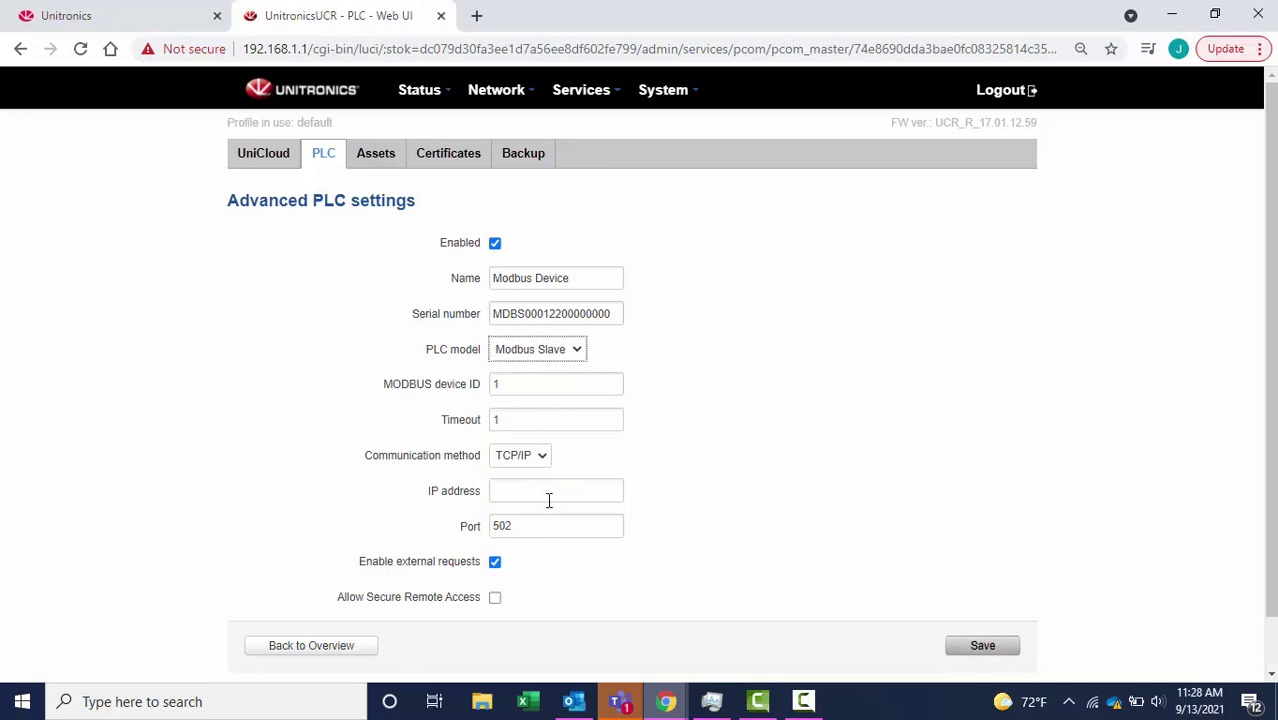
{"action": "left_click", "coordinate": [555, 490]}
{"action": "type", "text": "192.168.1.90"}
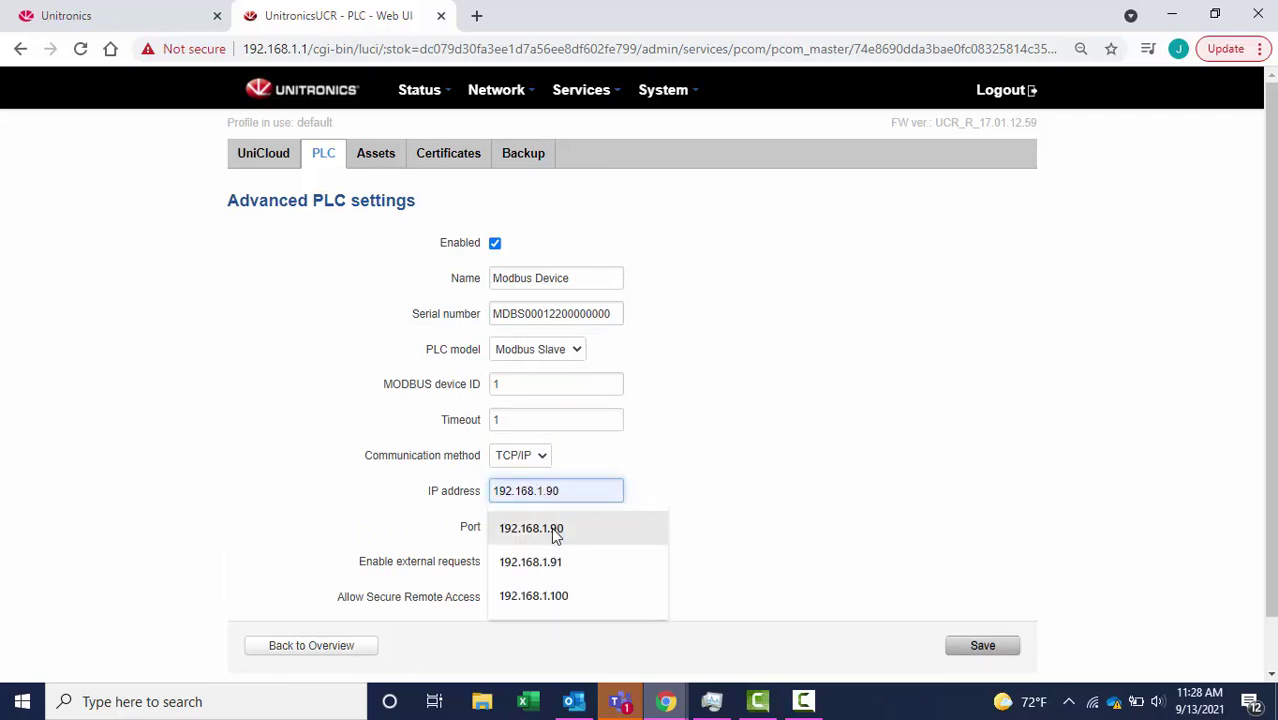
{"action": "left_click", "coordinate": [551, 527]}
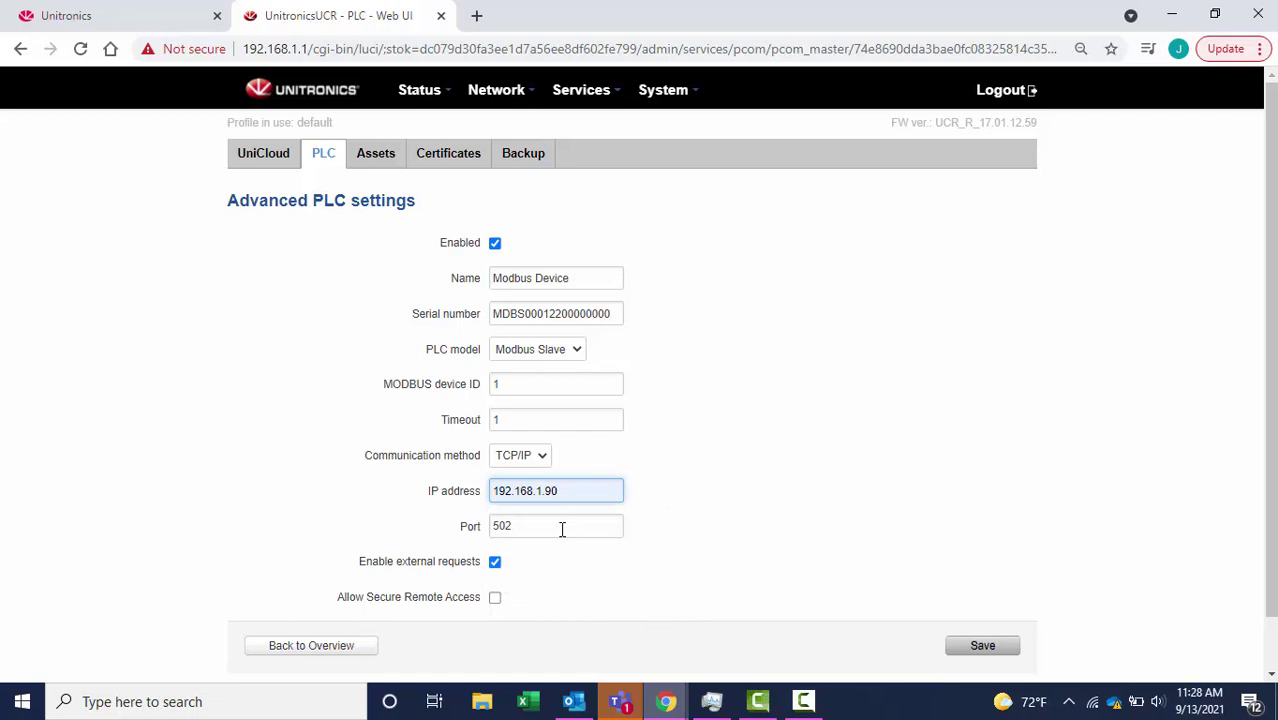
{"action": "left_click", "coordinate": [982, 646]}
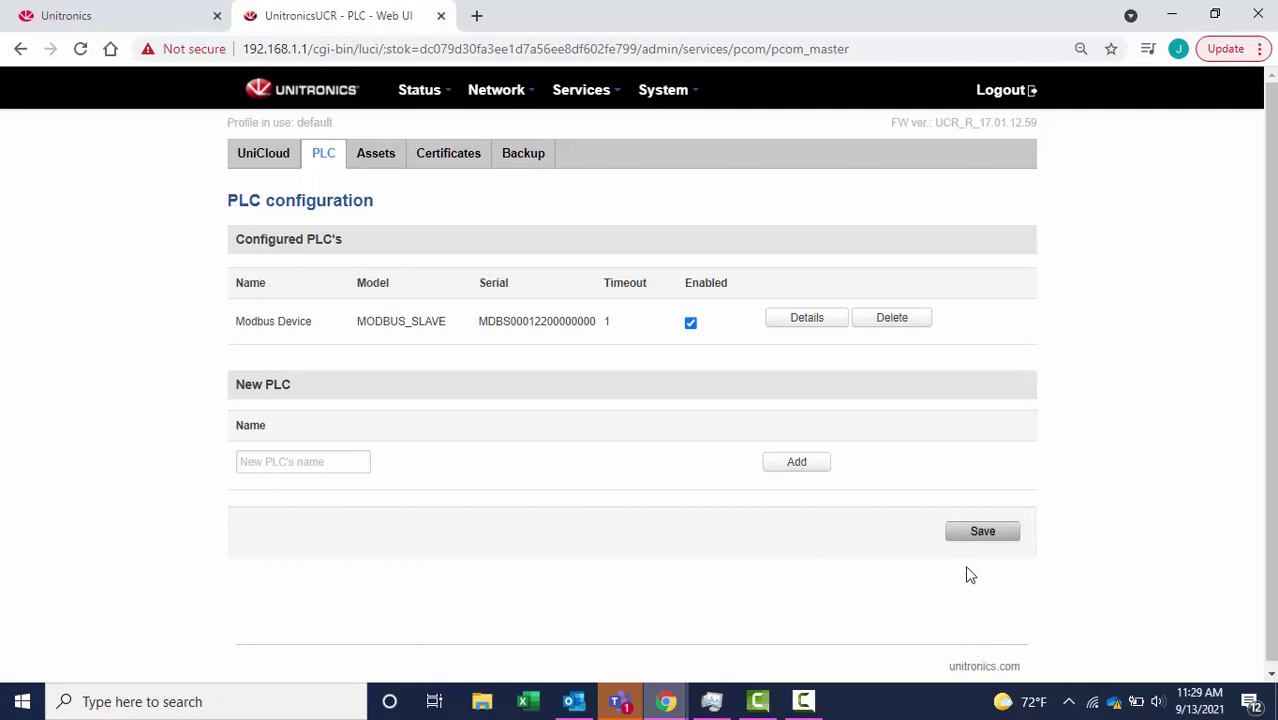
{"action": "left_click", "coordinate": [971, 538]}
- Create an asset type named Modbus Device on the Assets tab
{"action": "left_click", "coordinate": [381, 163]}
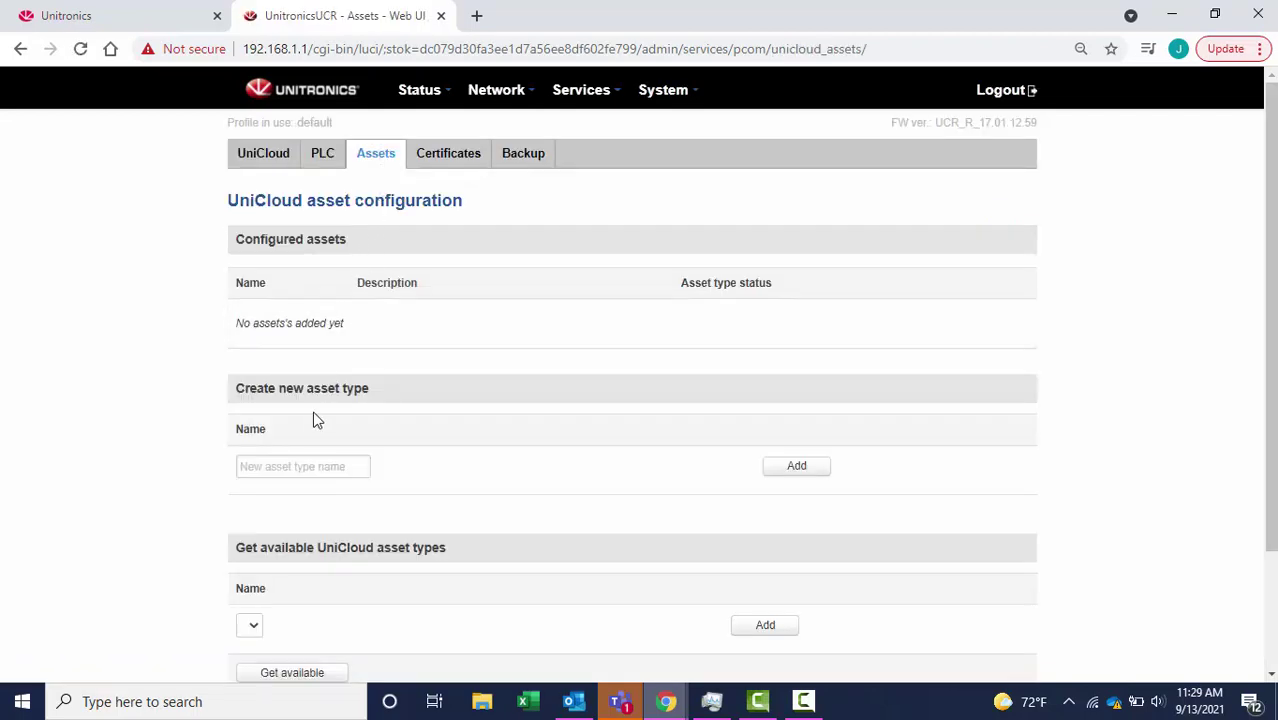
{"action": "left_click", "coordinate": [306, 465]}
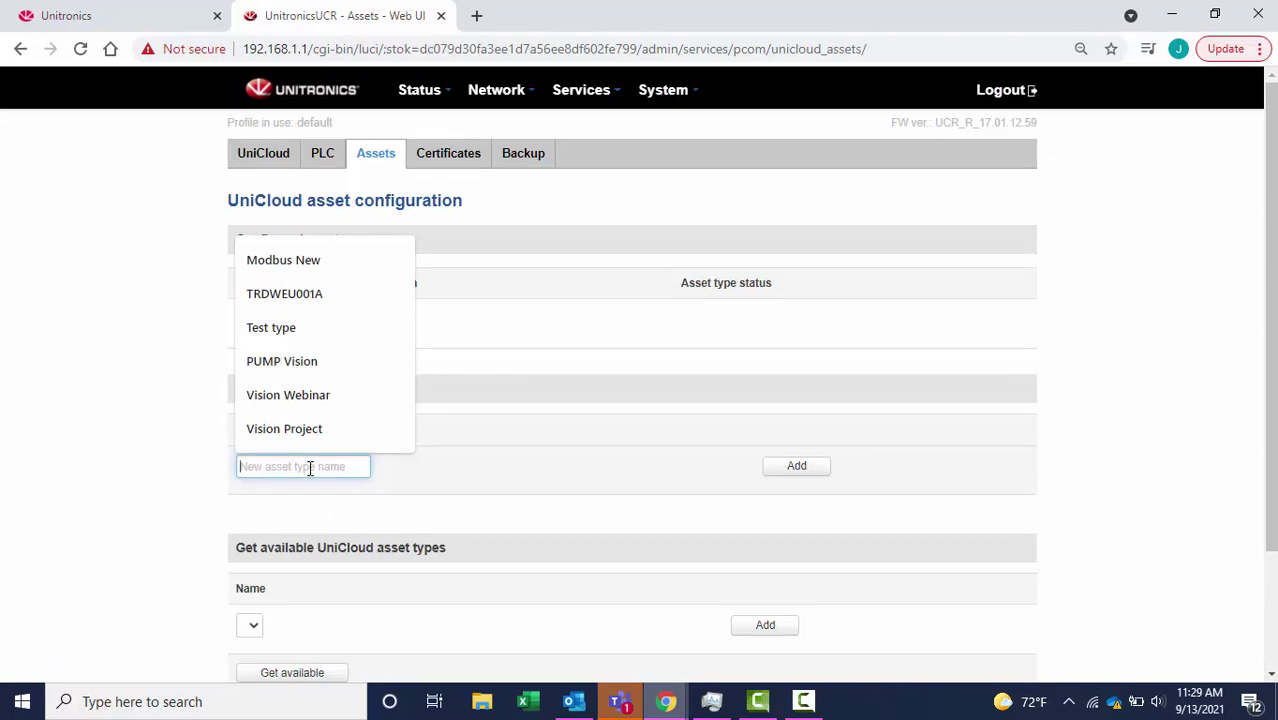
{"action": "type", "text": "Modbus"}
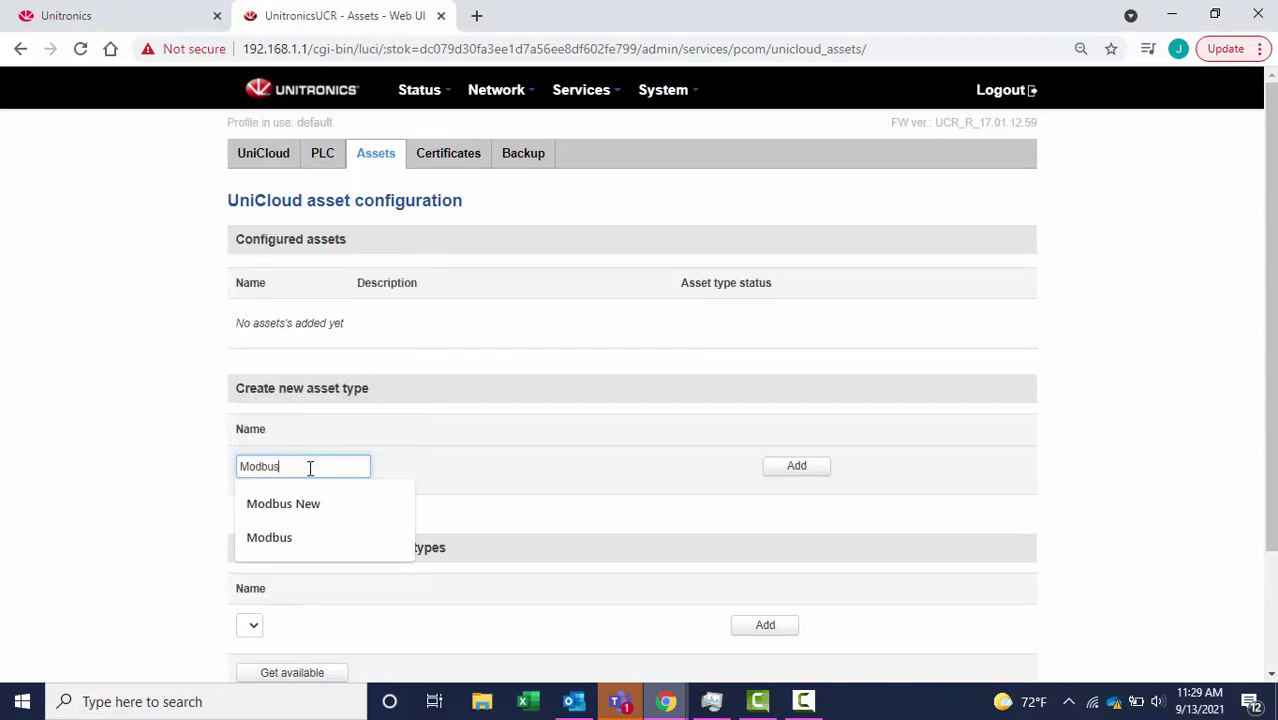
{"action": "type", "text": " Devic"}
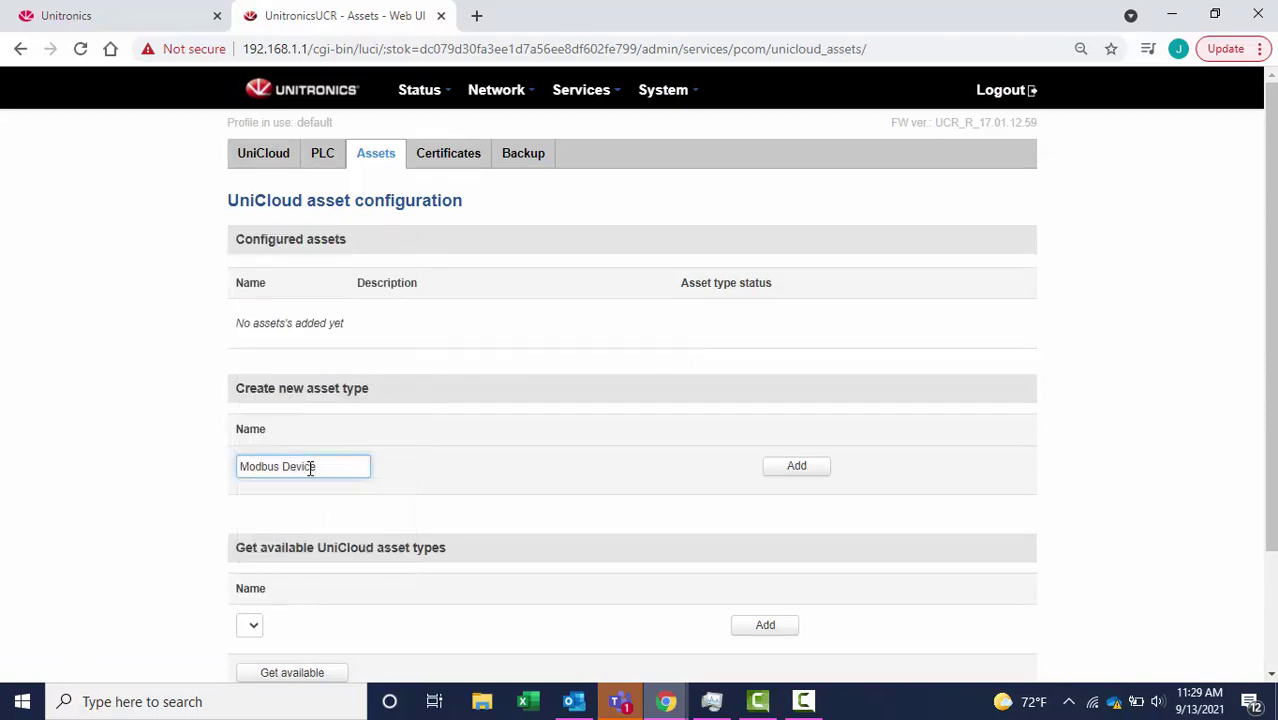
{"action": "type", "text": "e"}
{"action": "left_click", "coordinate": [792, 467]}
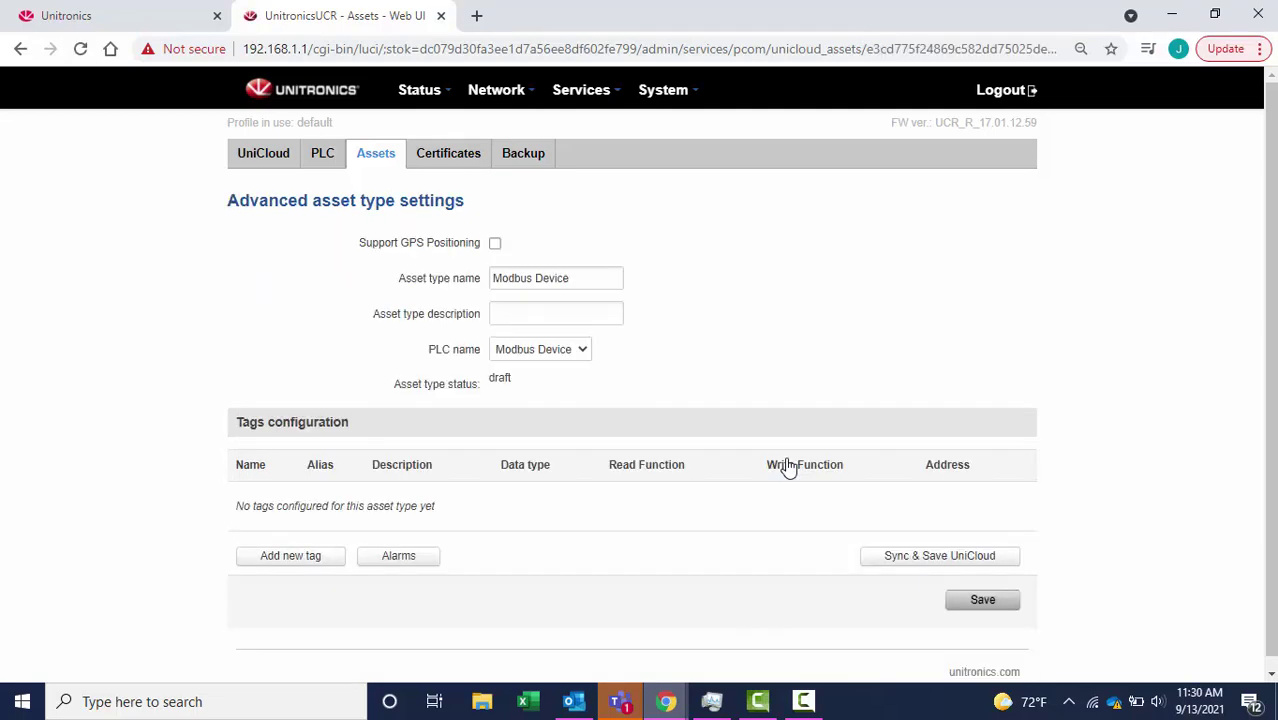
- Add Tag 1–4 as 16bit INT high byte first at register addresses 0–3
{"action": "left_click", "coordinate": [311, 557]}
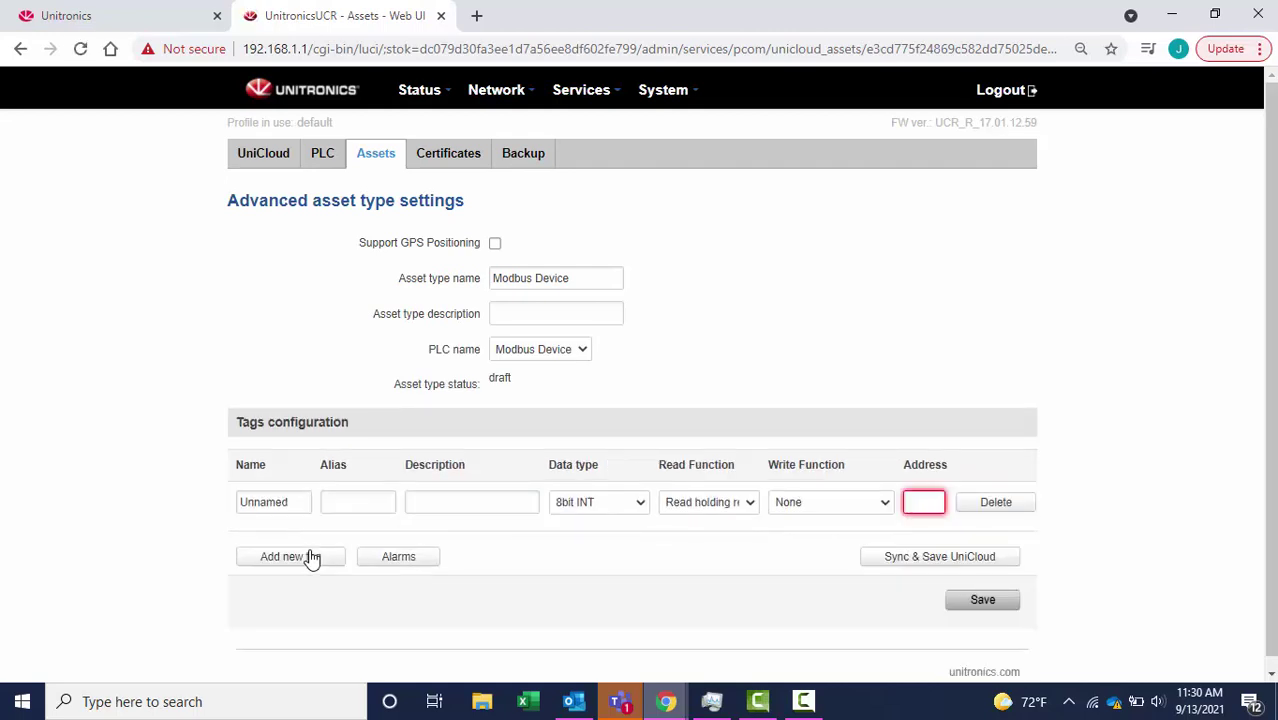
{"action": "double_click", "coordinate": [305, 503]}
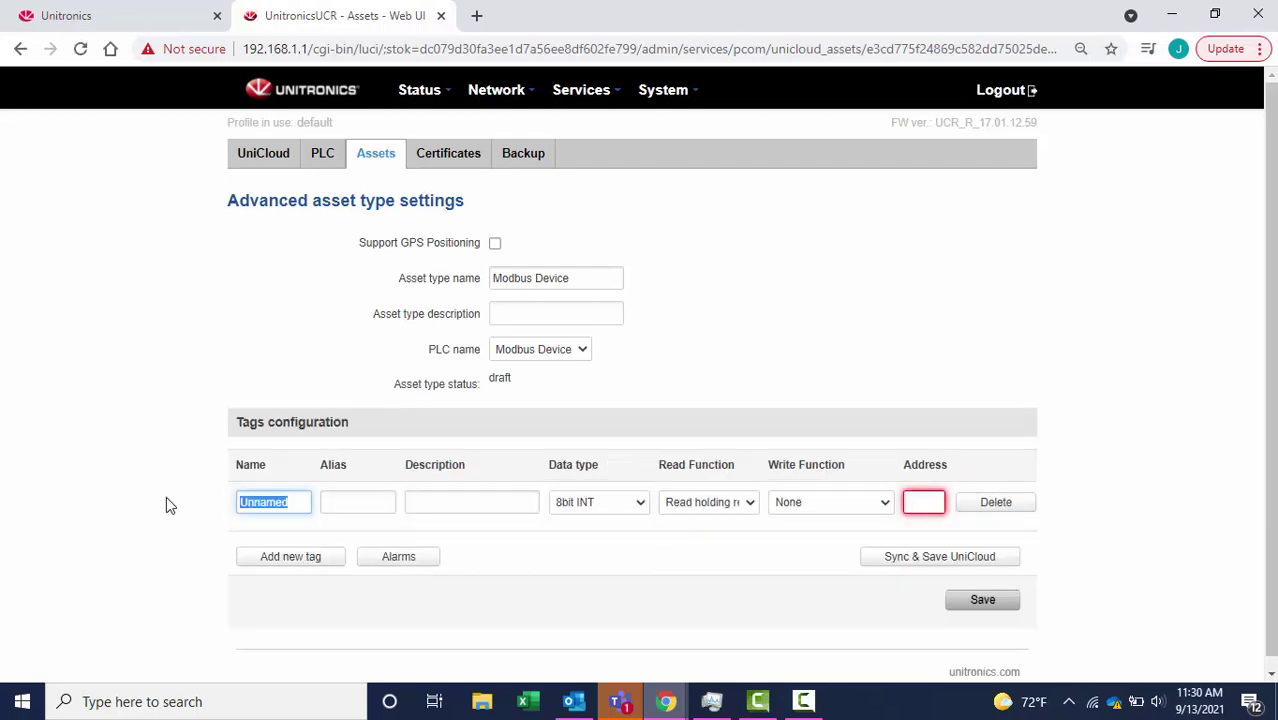
{"action": "type", "text": "Tag 1"}
{"action": "left_click", "coordinate": [601, 512]}
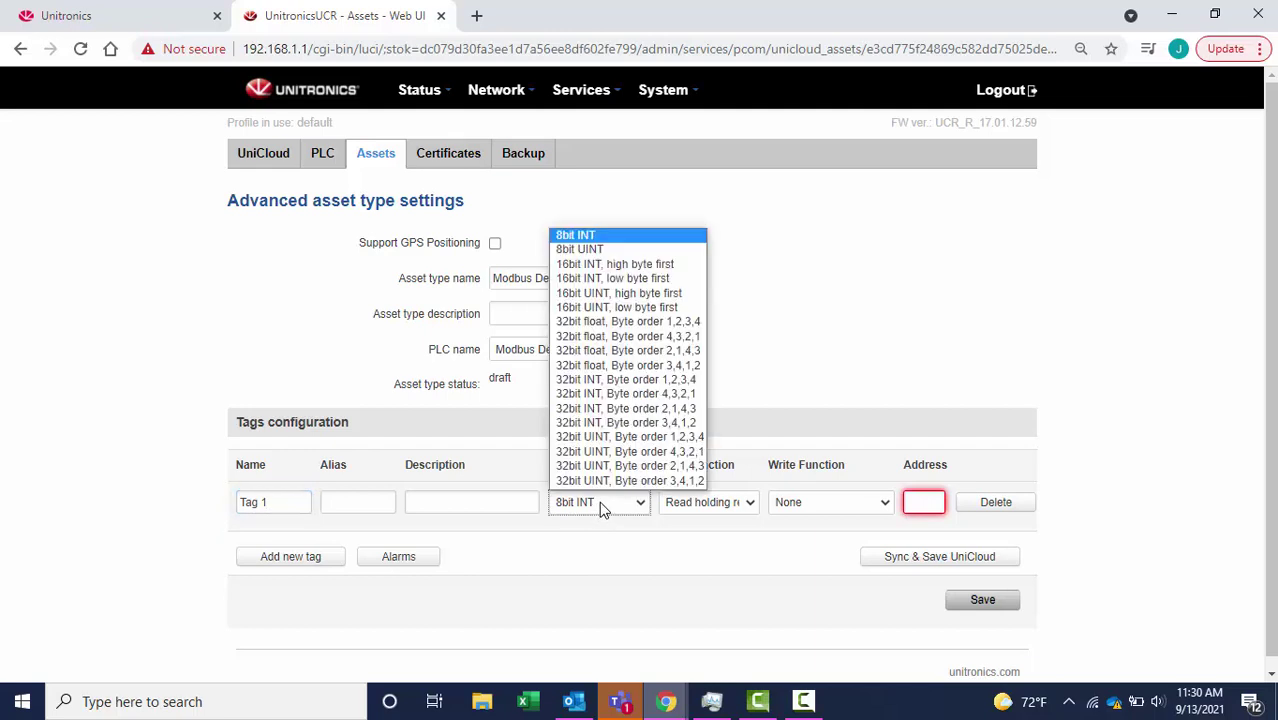
{"action": "left_click", "coordinate": [617, 268]}
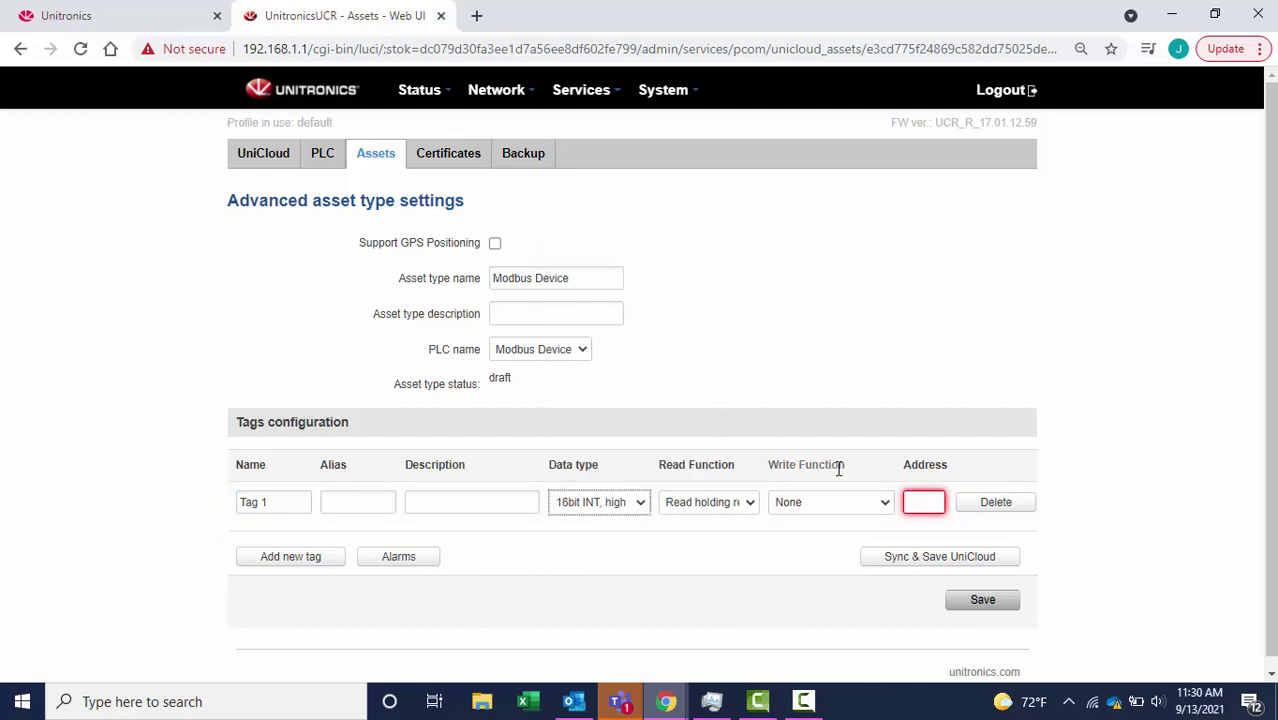
{"action": "left_click", "coordinate": [929, 503]}
{"action": "type", "text": "0"}
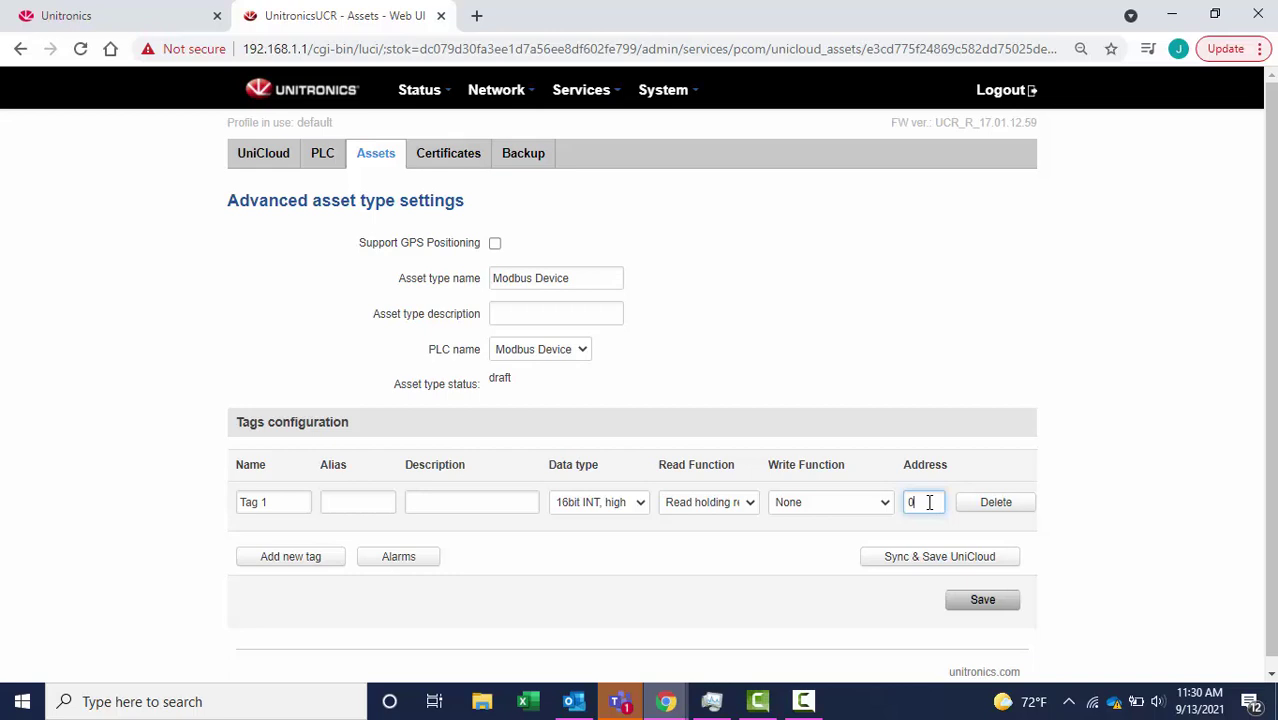
{"action": "left_click", "coordinate": [312, 557]}
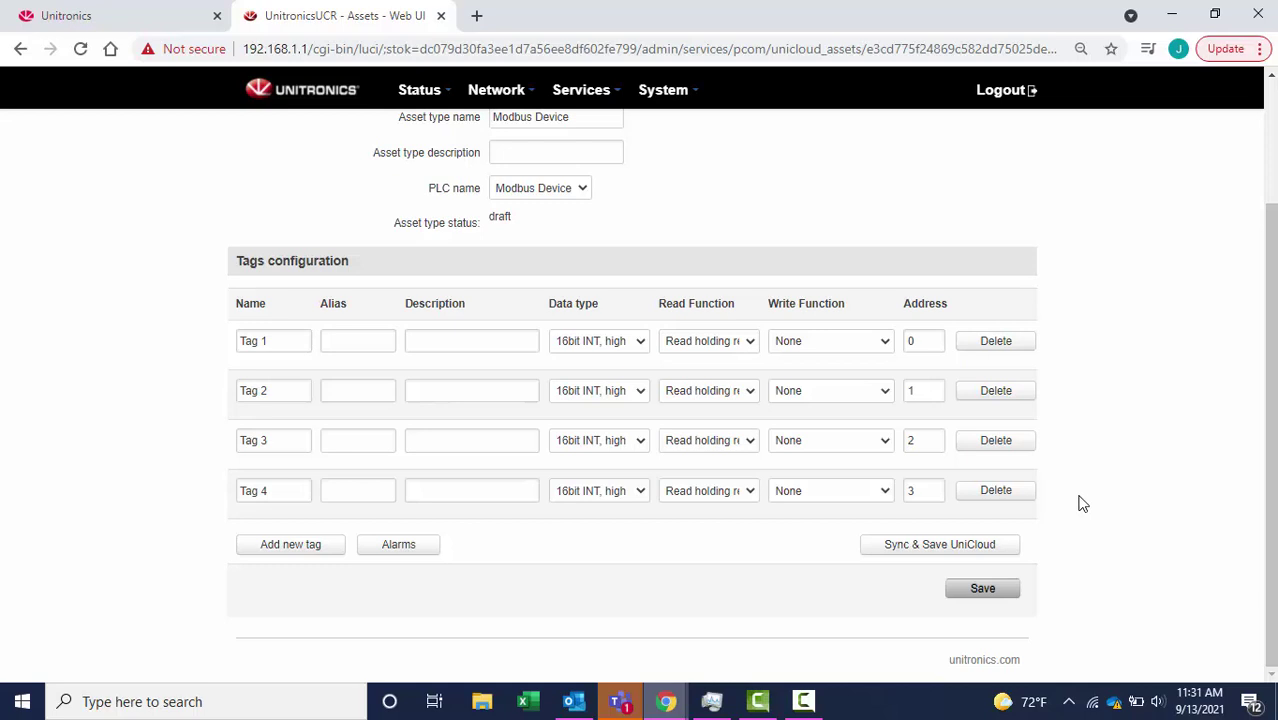
- Sync the asset type to UniCloud, save it, and bring up the Certificates page
{"action": "left_click", "coordinate": [933, 557]}
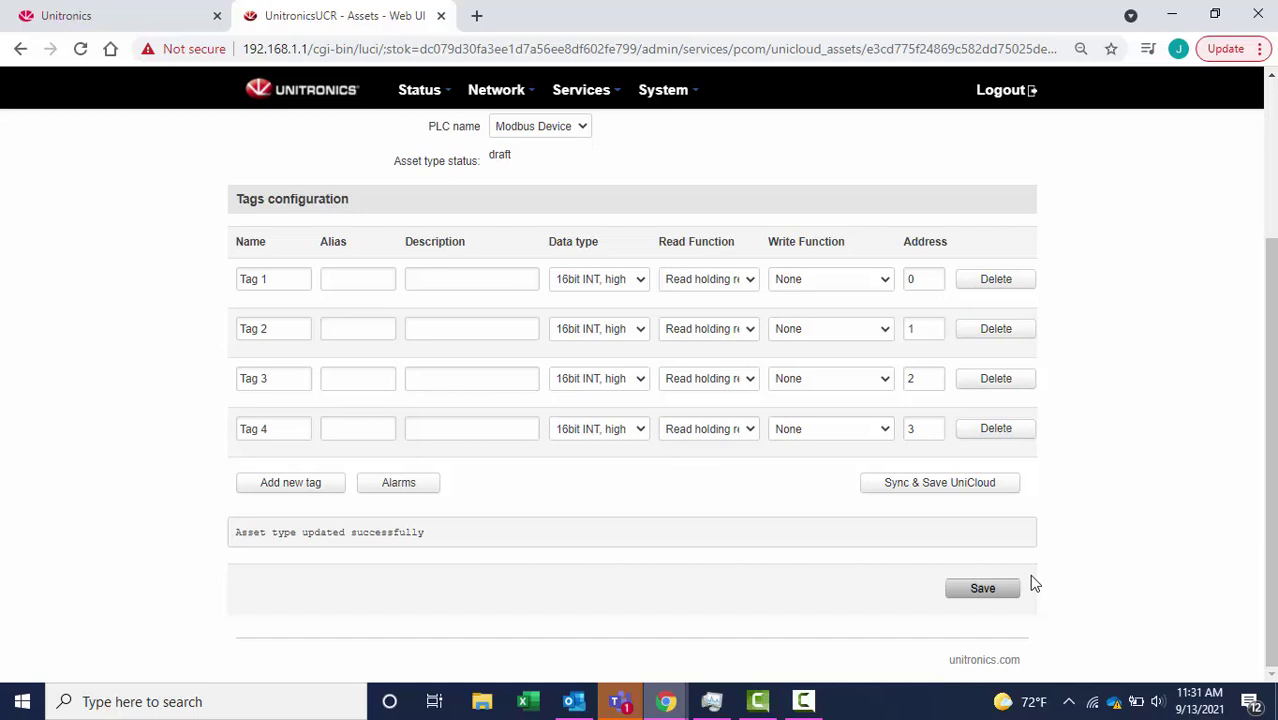
{"action": "left_click", "coordinate": [995, 592]}
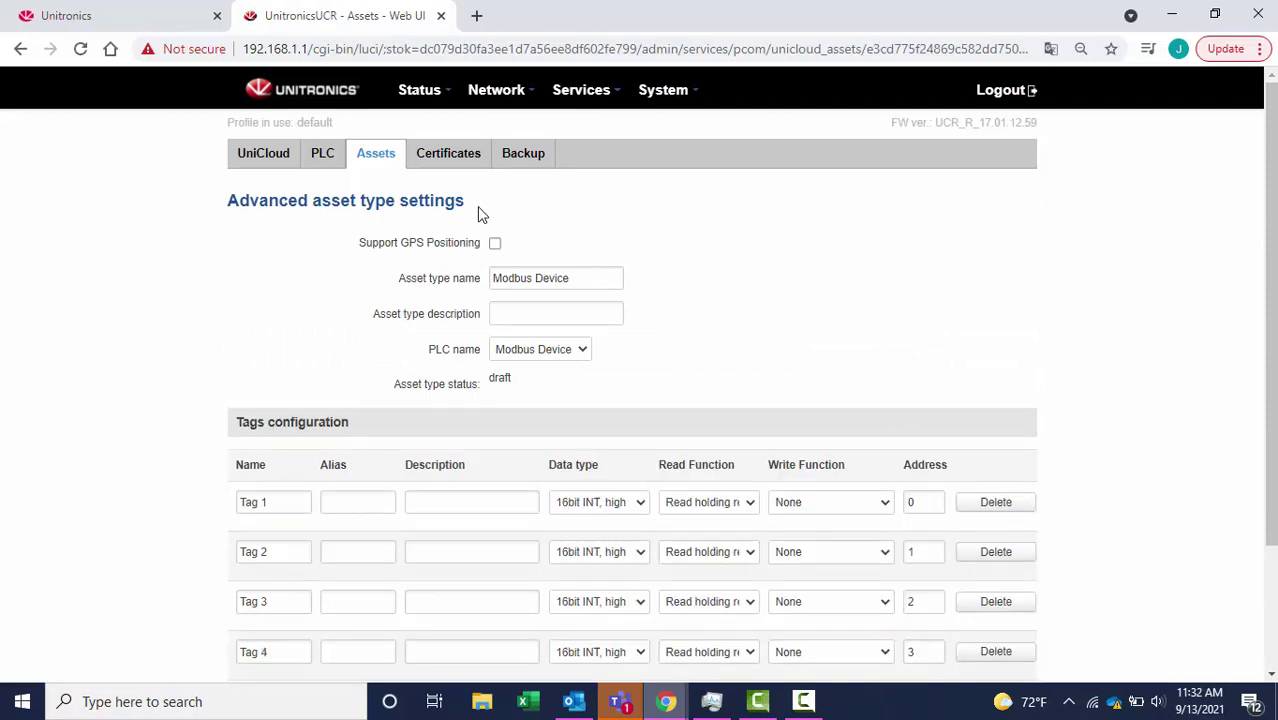
{"action": "left_click", "coordinate": [446, 156]}
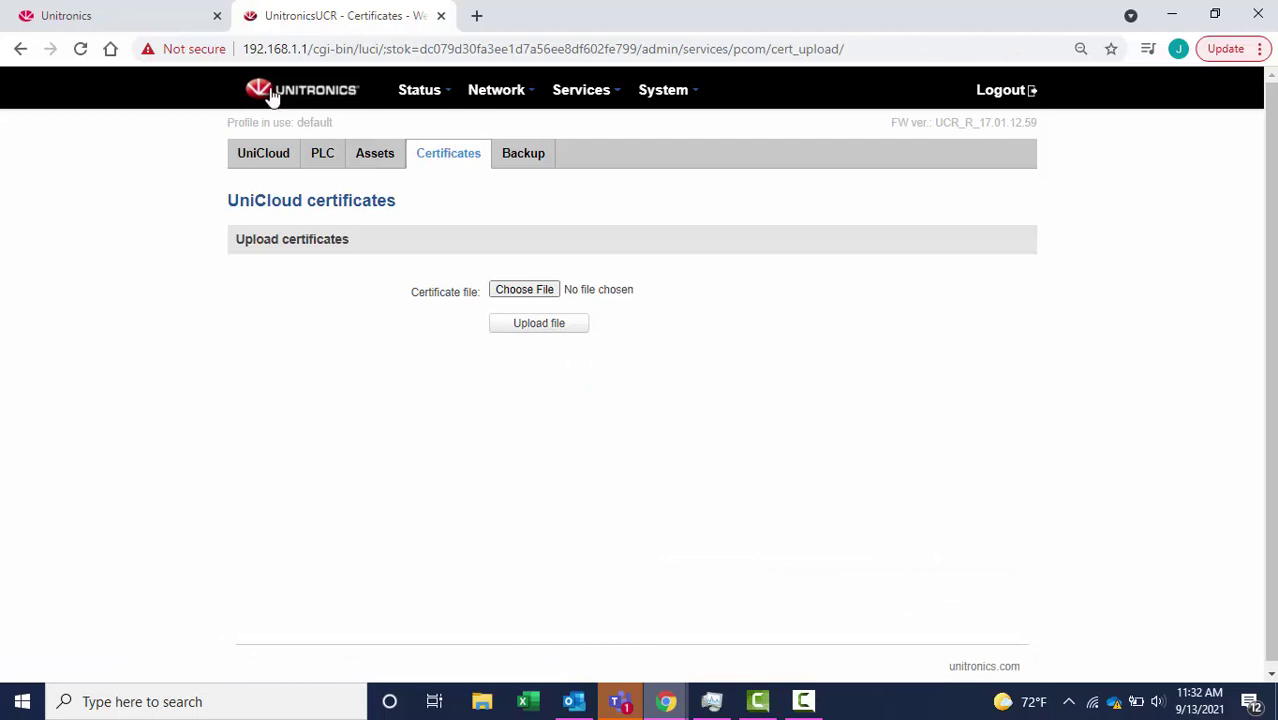
- Start a new asset of type Modbus Device in UniCloud's Assets Management
{"action": "left_click", "coordinate": [113, 15]}
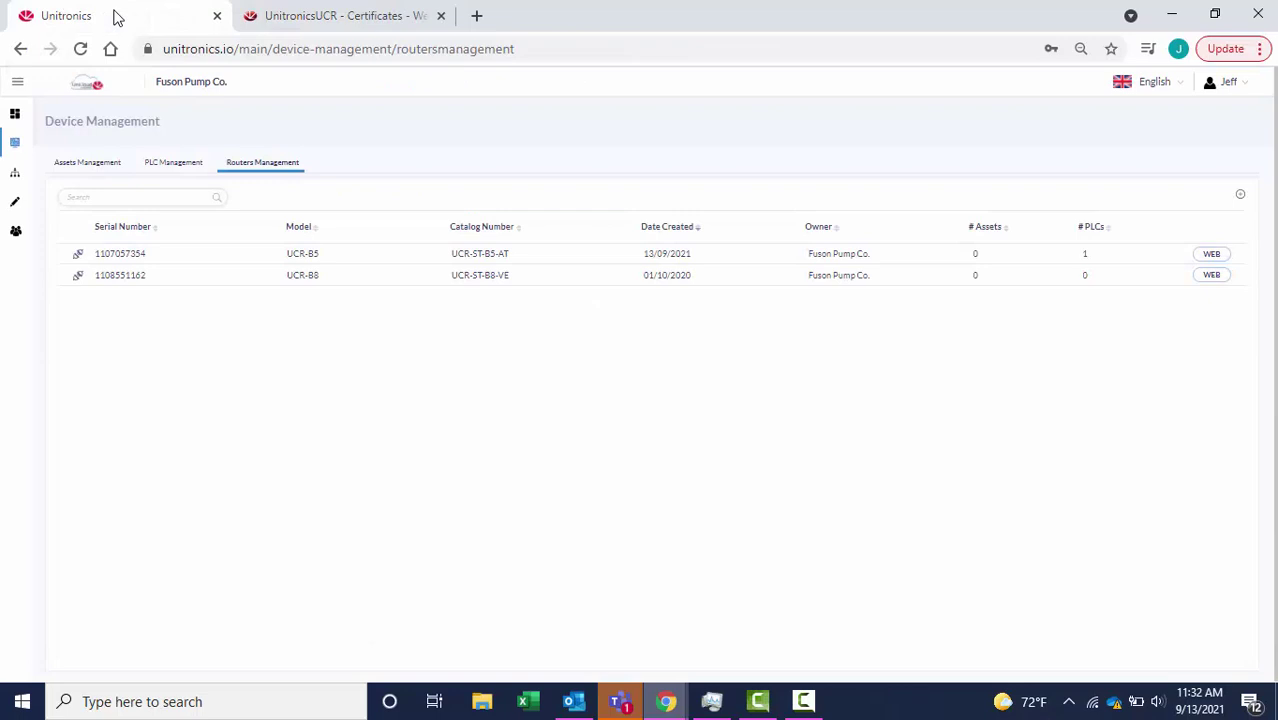
{"action": "left_click", "coordinate": [98, 164]}
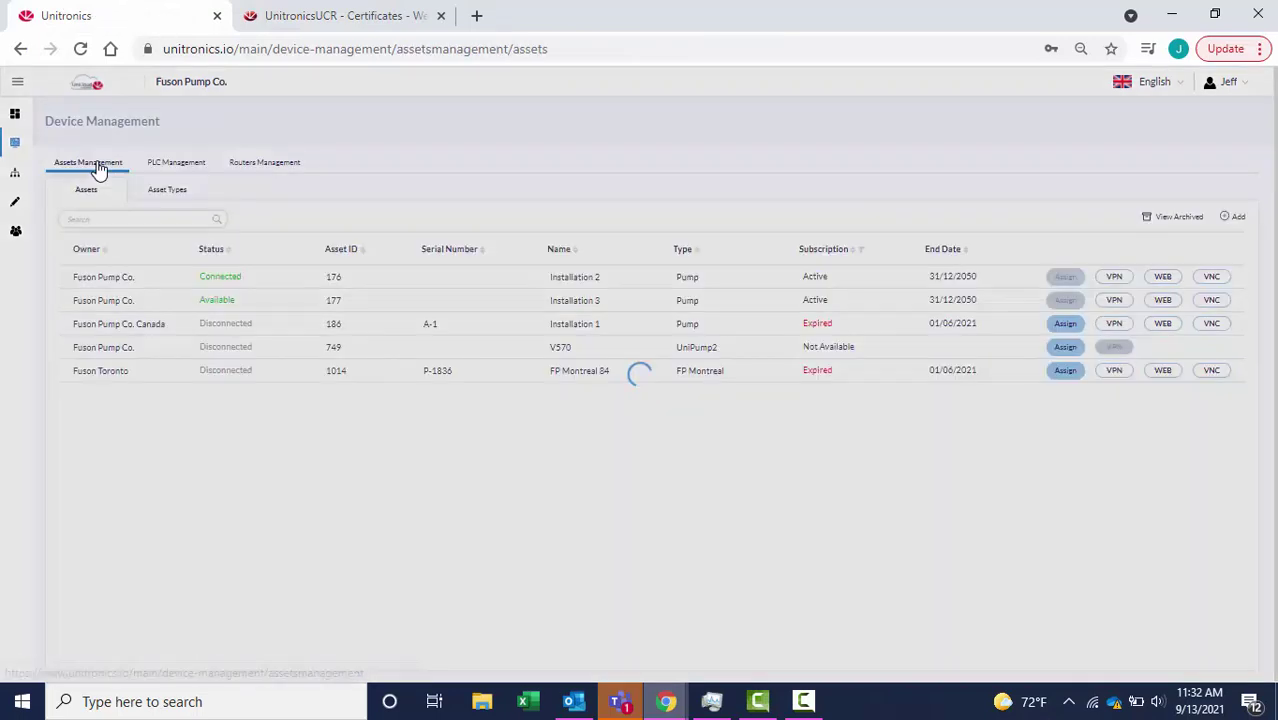
{"action": "left_click", "coordinate": [1232, 218]}
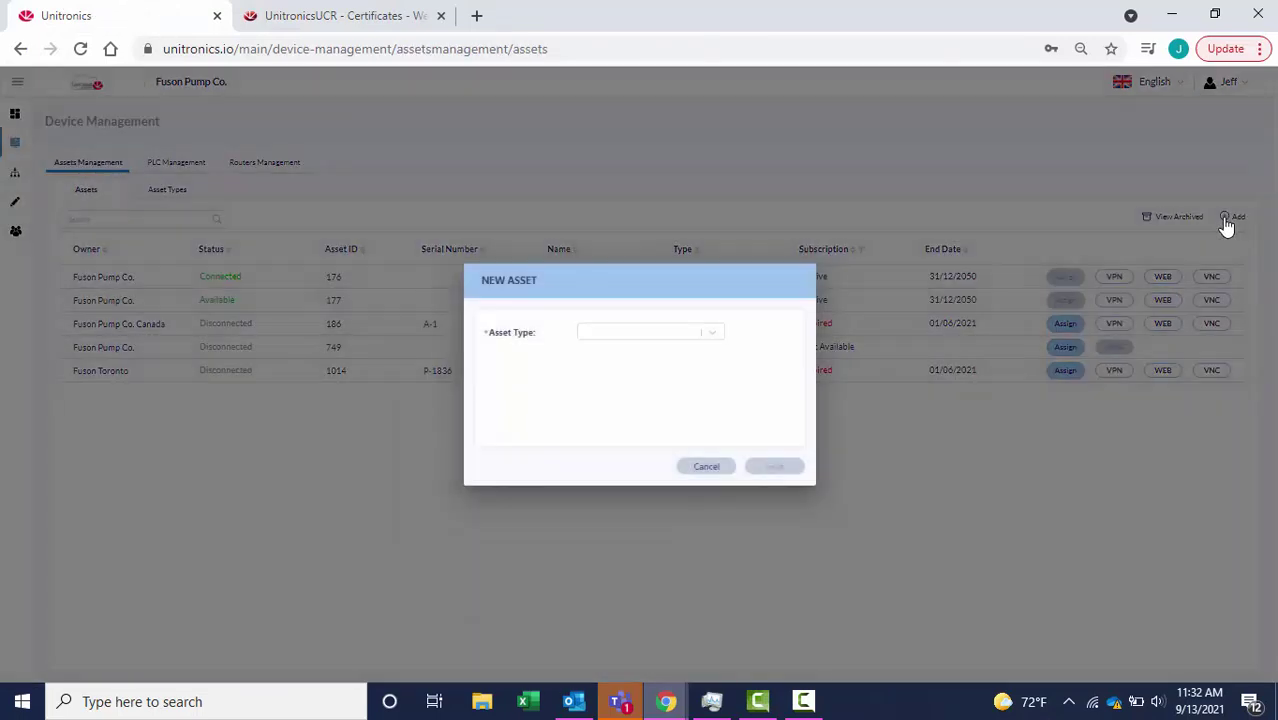
{"action": "left_click", "coordinate": [707, 341]}
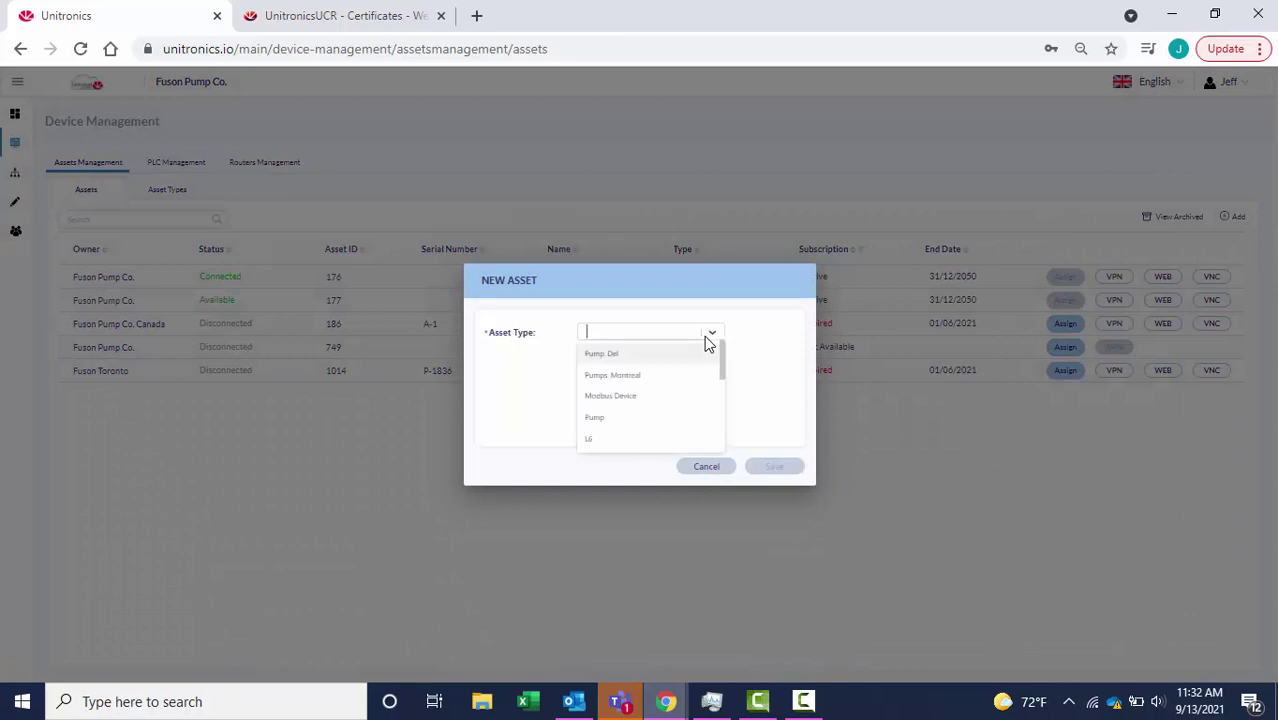
{"action": "left_click", "coordinate": [643, 396]}
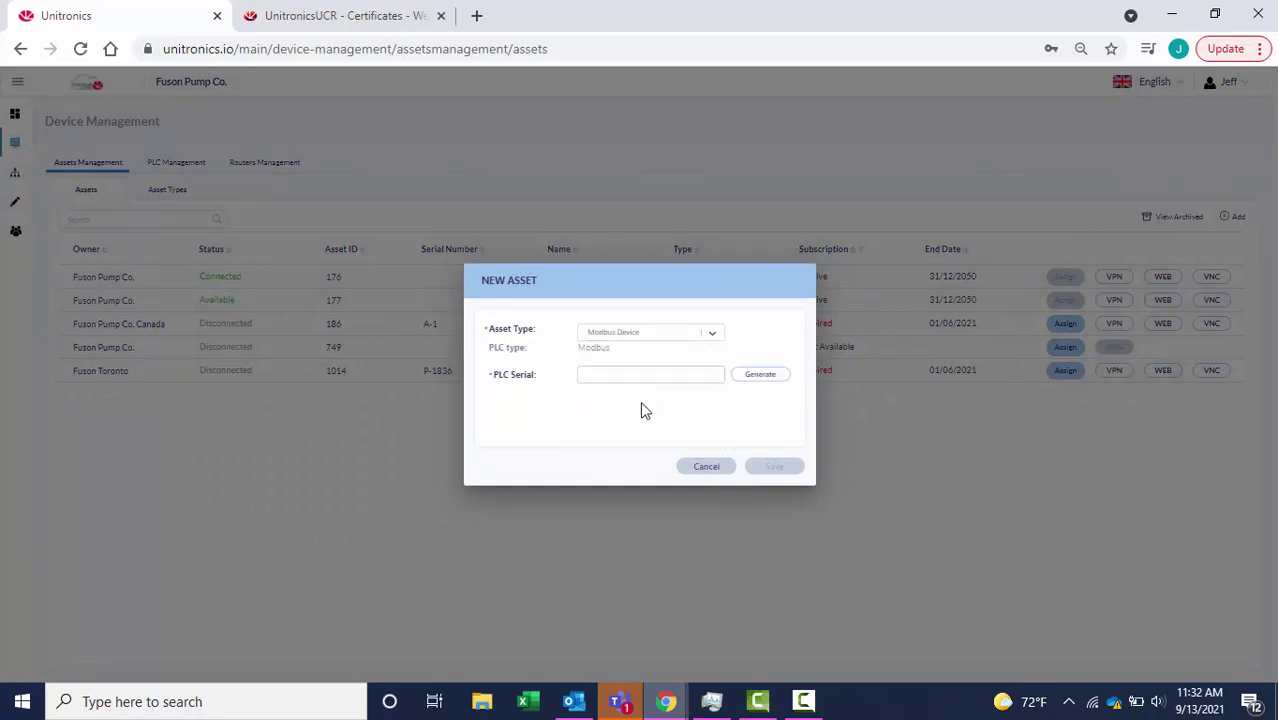
- Enter the PLC serial, name the asset Modbus Device, save it and download its certificate
{"action": "left_click", "coordinate": [638, 374]}
{"action": "key", "text": "ctrl+v"}
{"action": "left_click", "coordinate": [759, 378]}
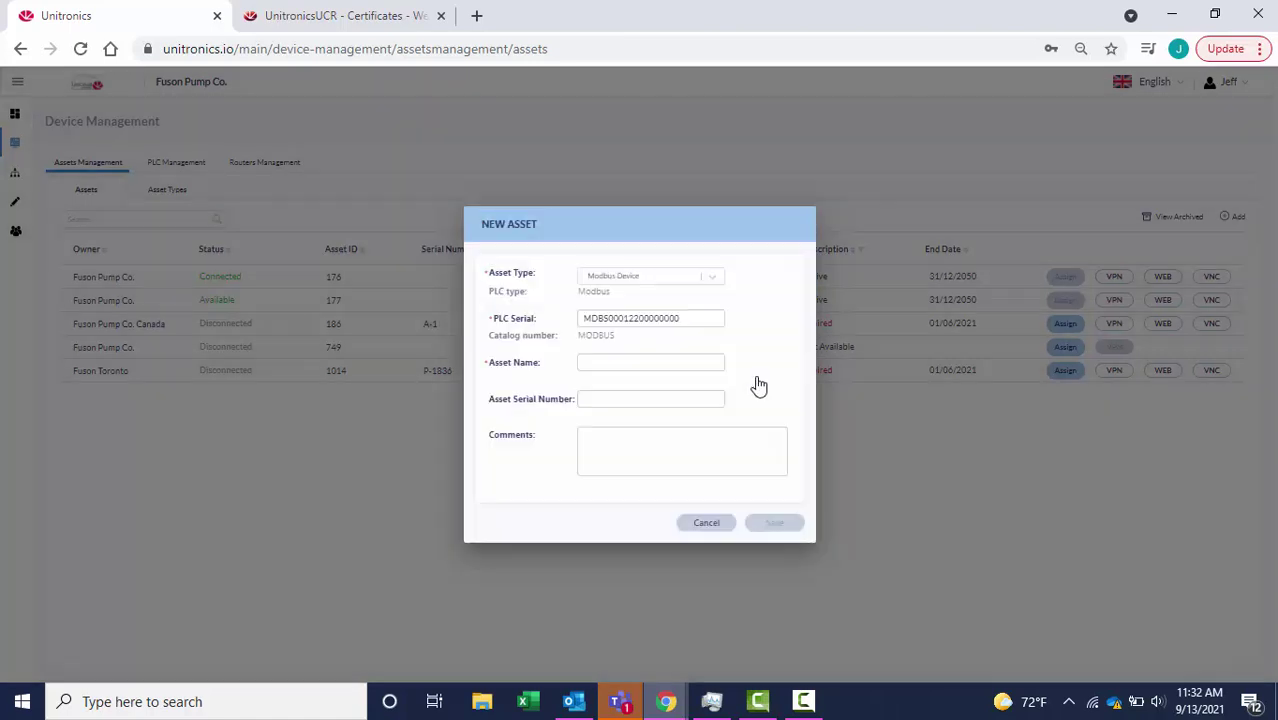
{"action": "left_click", "coordinate": [676, 363]}
{"action": "type", "text": "Modbus Device"}
{"action": "left_click", "coordinate": [778, 524]}
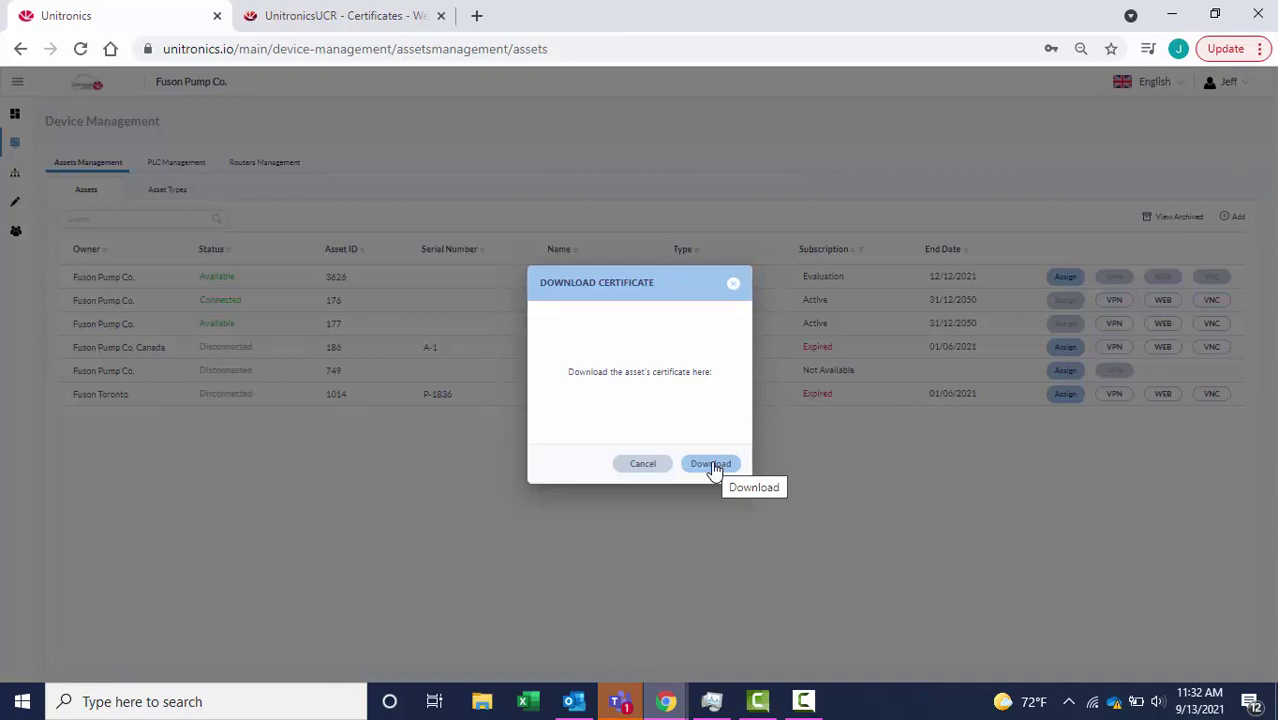
{"action": "left_click", "coordinate": [711, 465]}
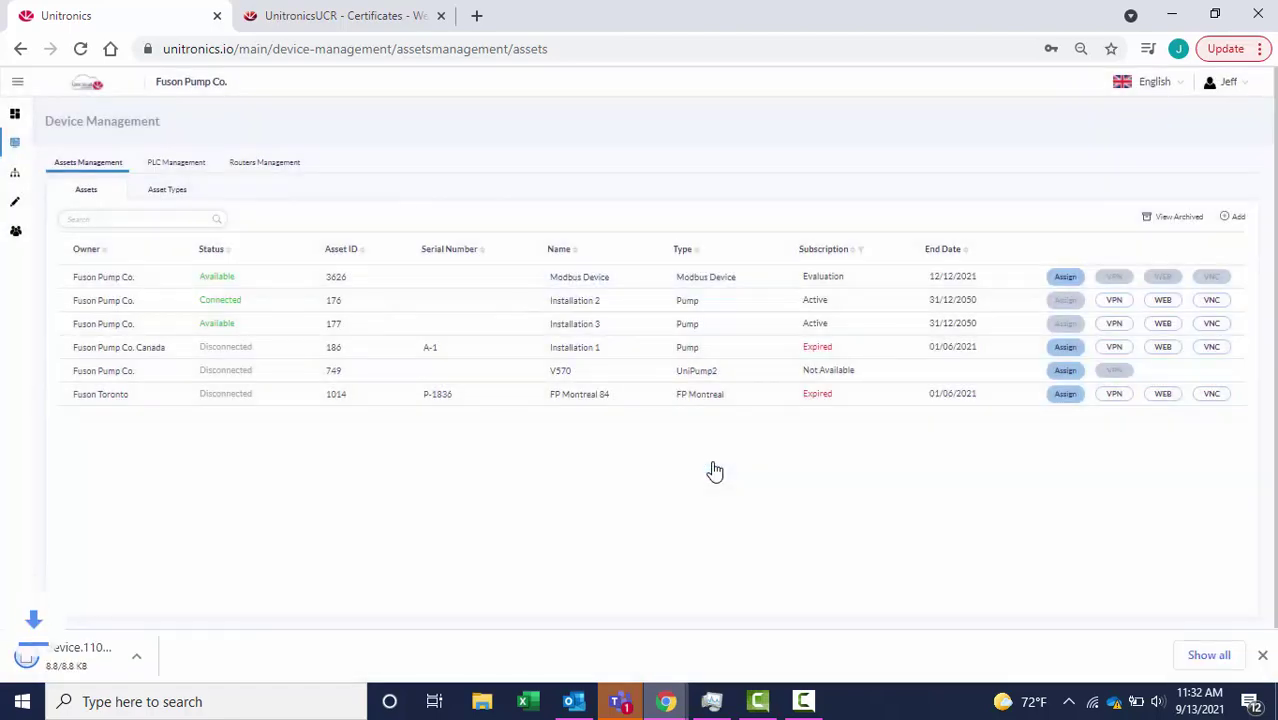
- Upload certificate device.1107057354 (2).encoded on the router's Certificates page
{"action": "left_click", "coordinate": [363, 16]}
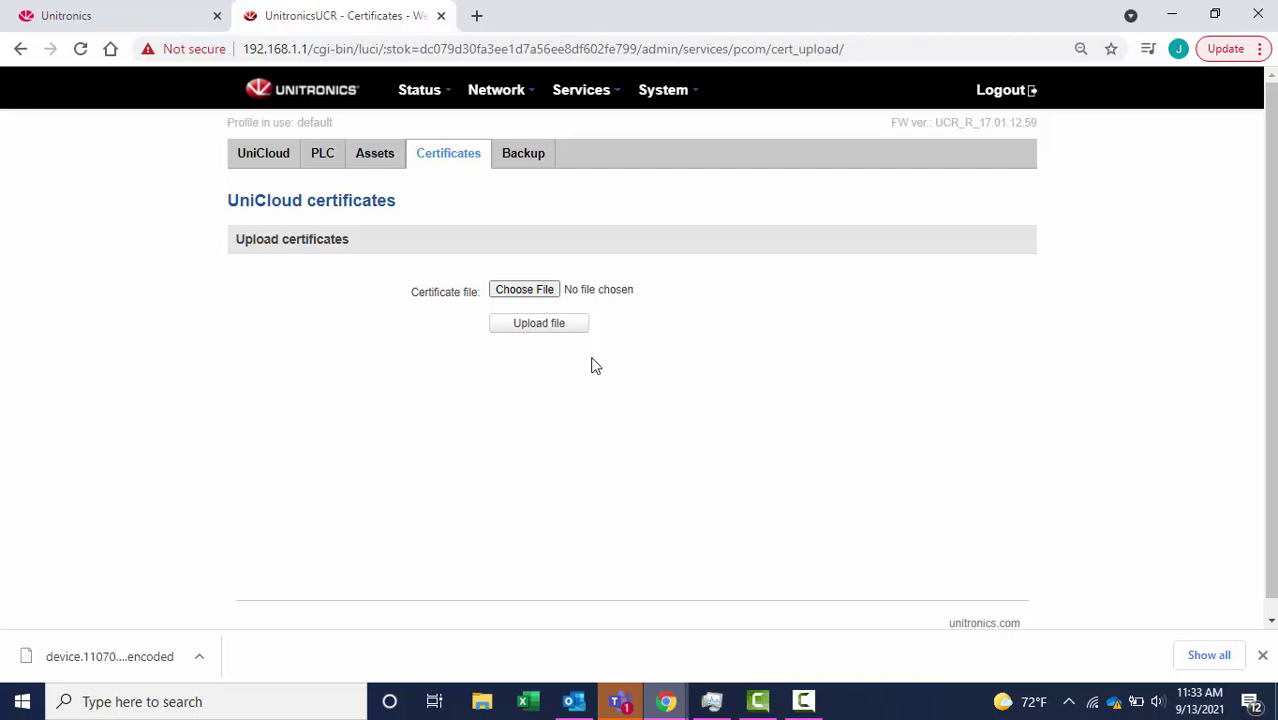
{"action": "left_click", "coordinate": [545, 300]}
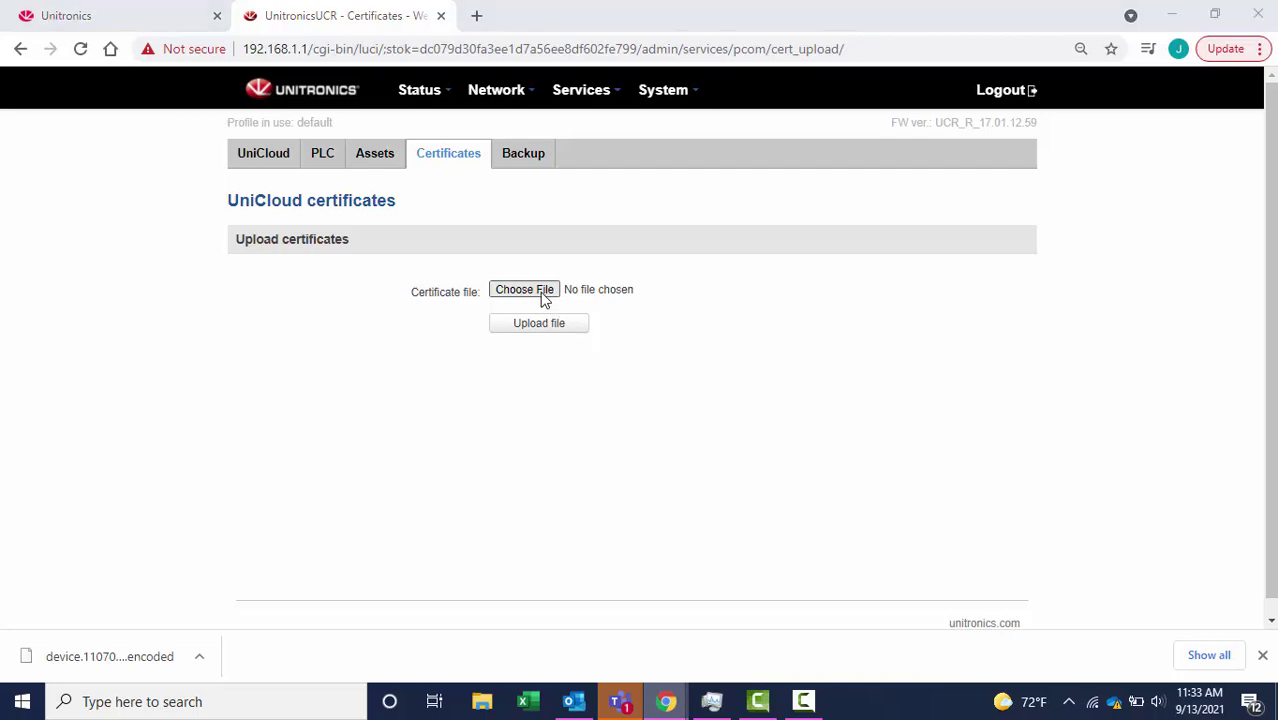
{"action": "left_click", "coordinate": [292, 167]}
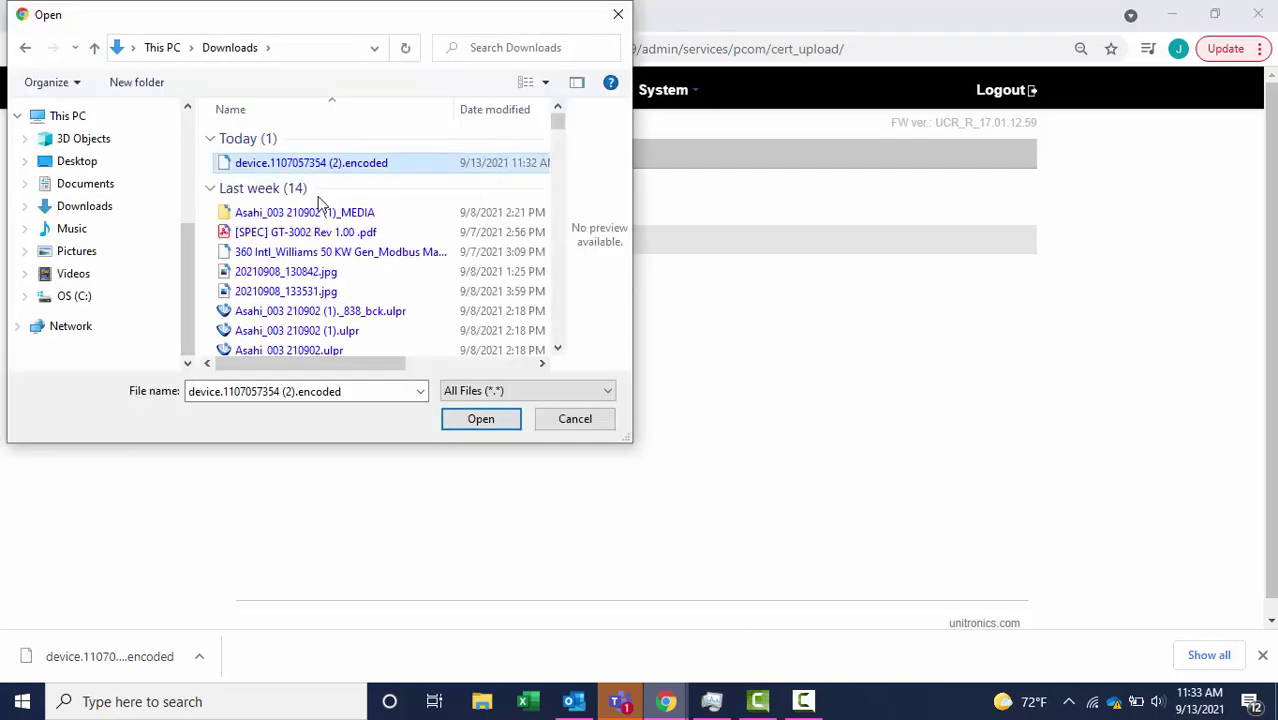
{"action": "left_click", "coordinate": [481, 418]}
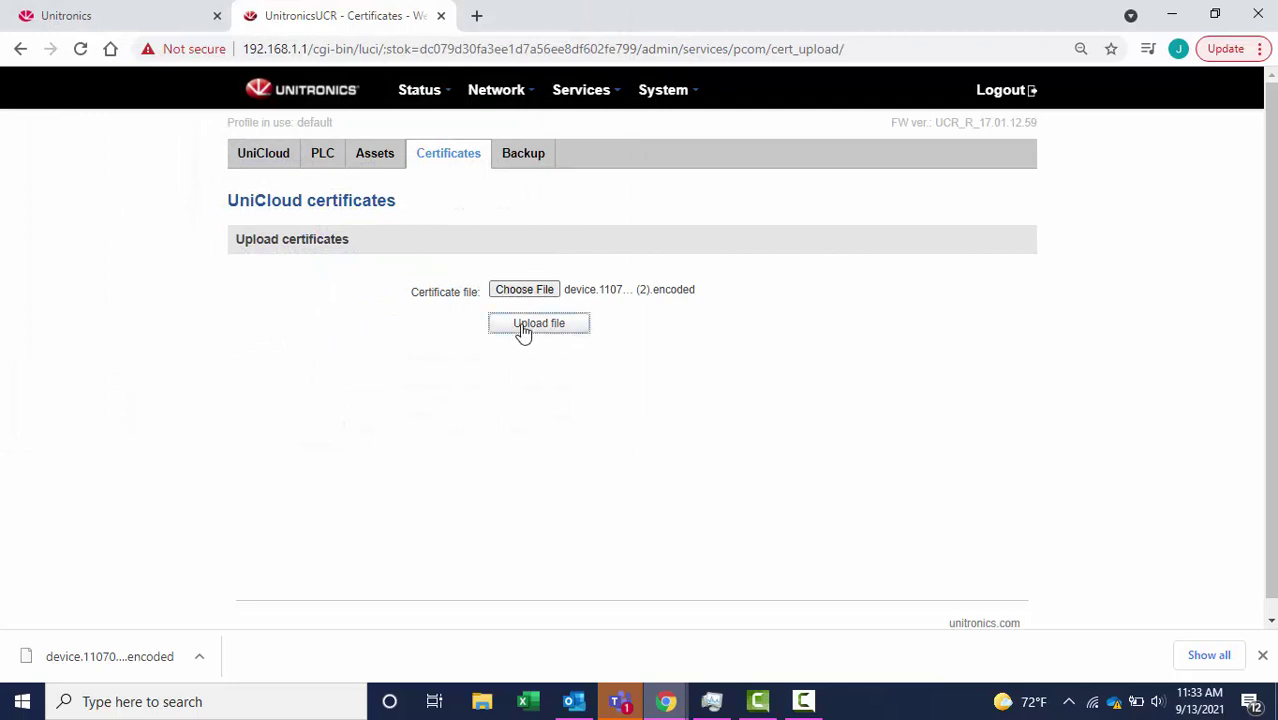
{"action": "left_click", "coordinate": [523, 333]}
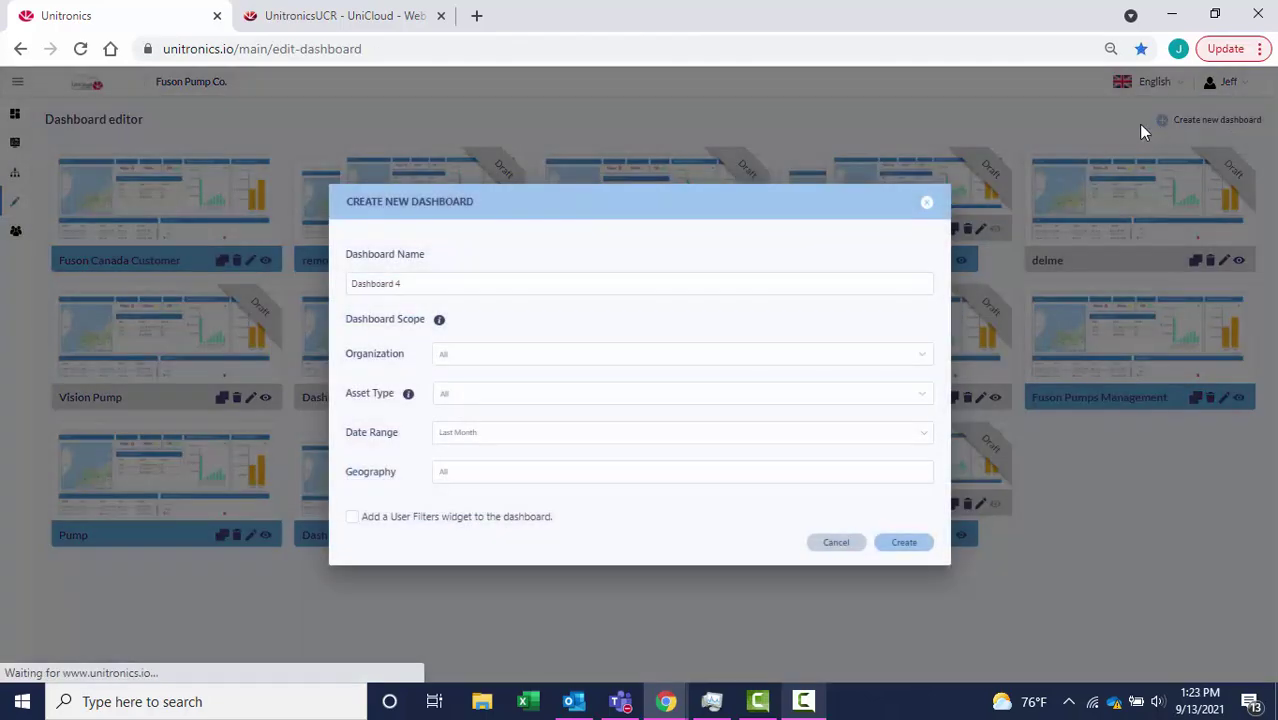
- Replace the default name Dashboard 4 with Modbus Dashboard
{"action": "left_click_drag", "start_coordinate": [488, 284], "coordinate": [288, 297]}
{"action": "type", "text": "Modbu"}
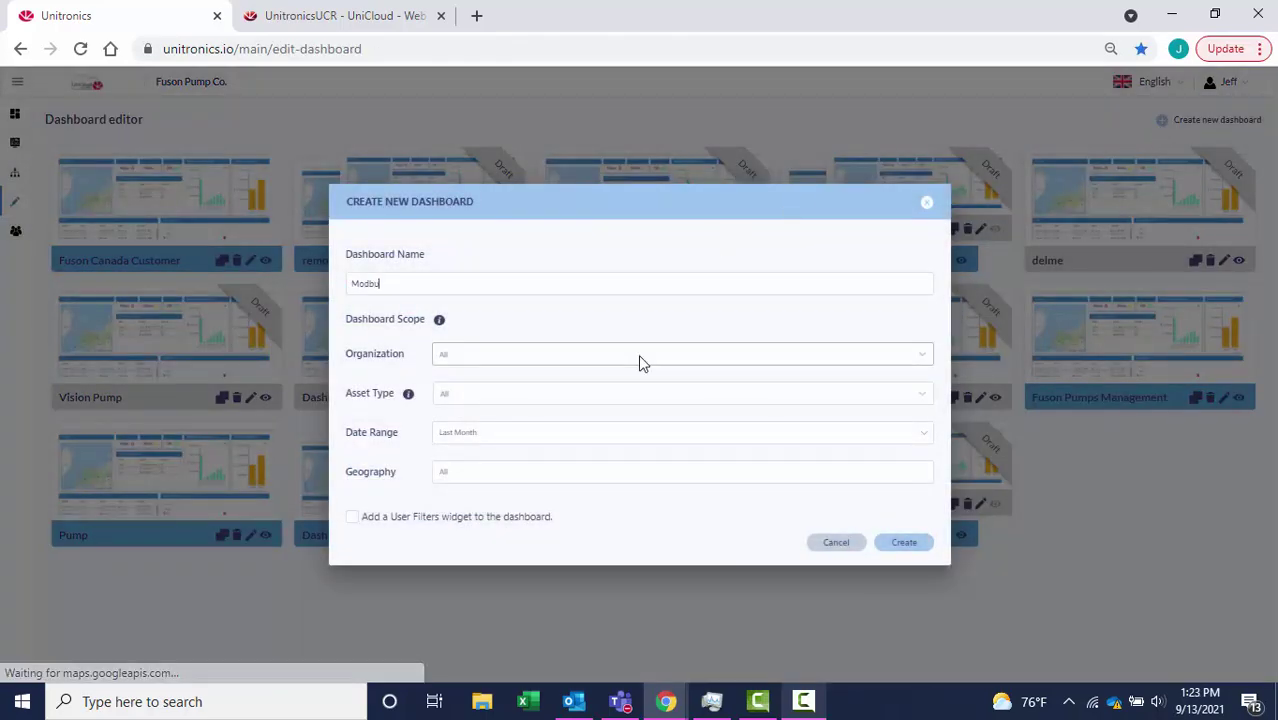
{"action": "type", "text": "s Das"}
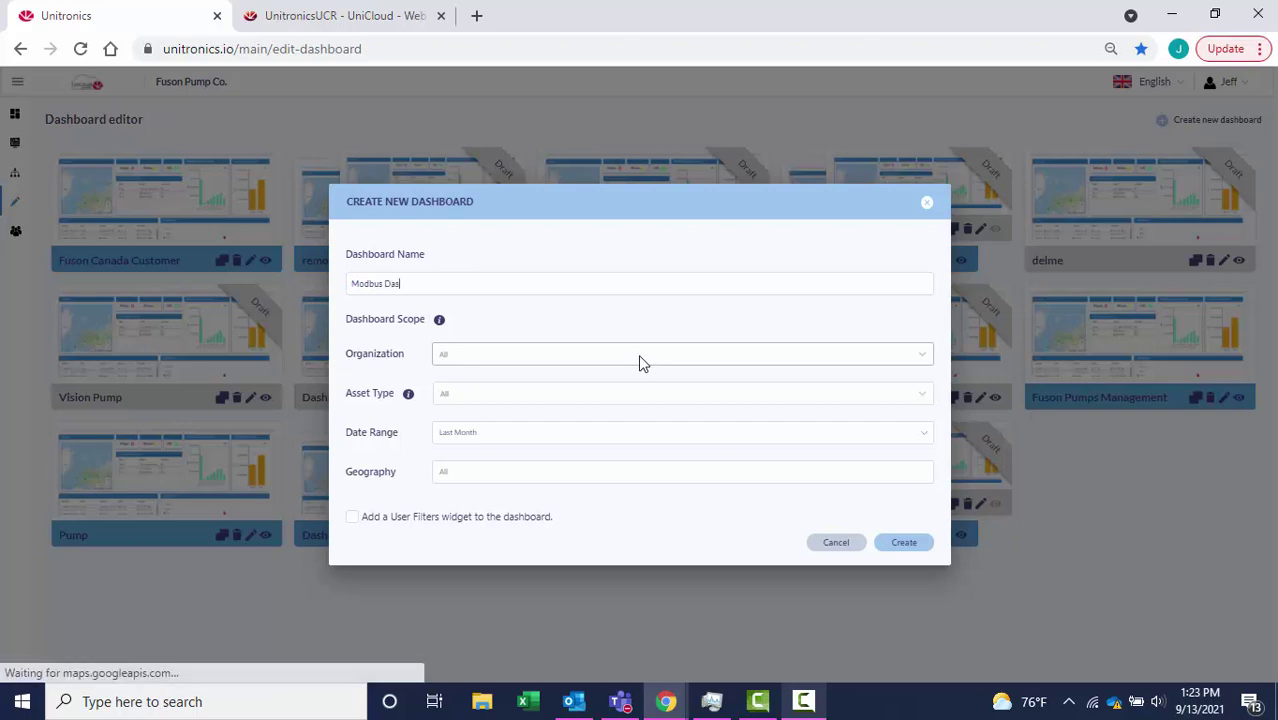
{"action": "type", "text": "hboard"}
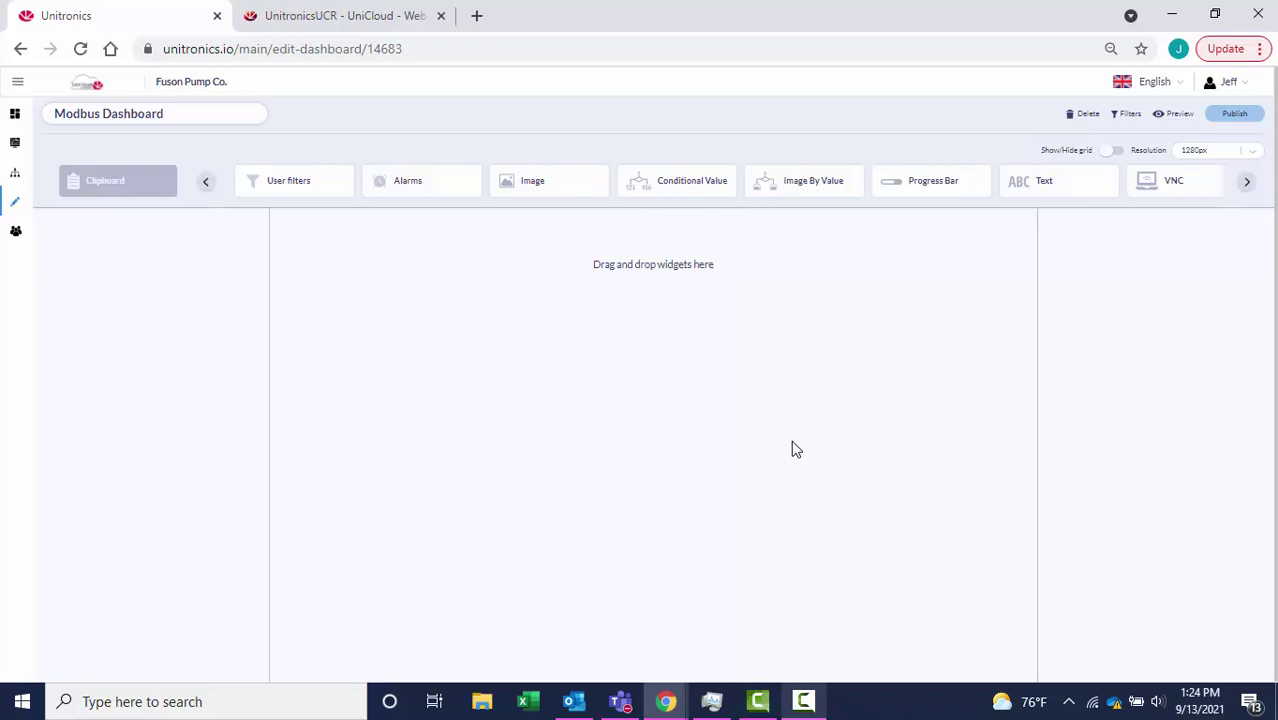
- Scroll the widget bar and place a Radial Gauge widget on the dashboard canvas
{"action": "left_click", "coordinate": [1245, 186]}
{"action": "left_click", "coordinate": [1245, 186]}
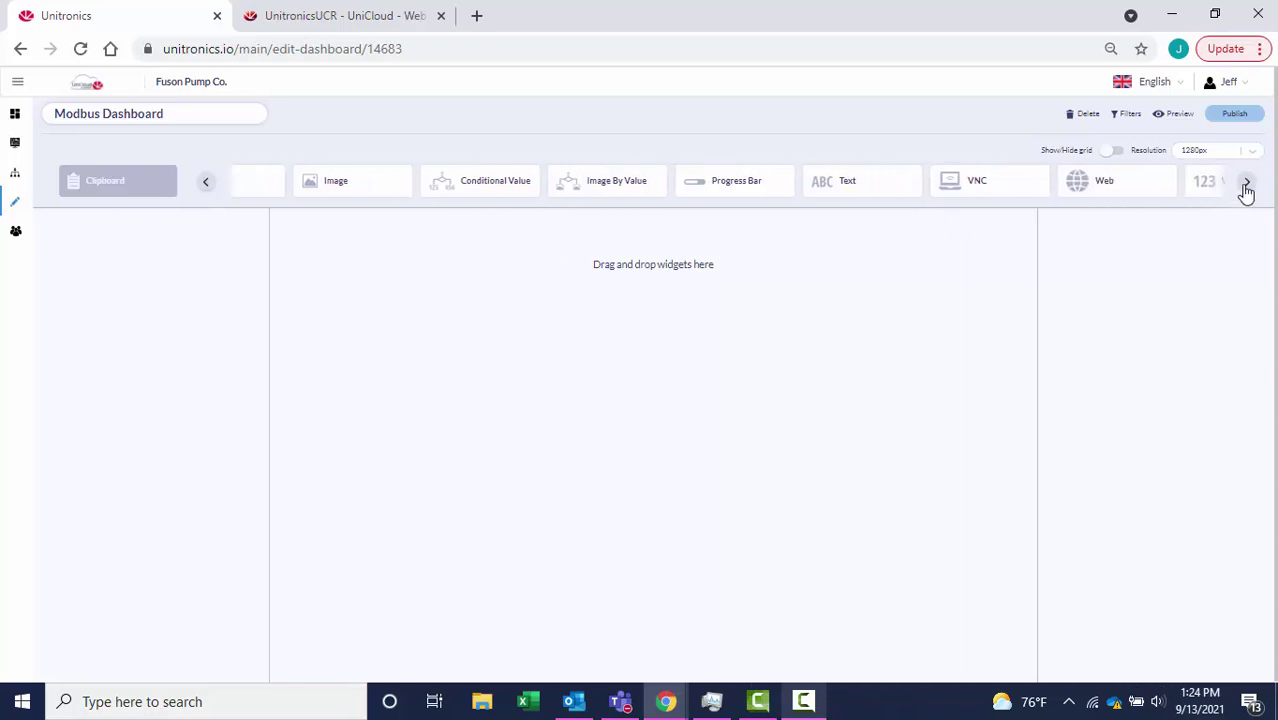
{"action": "left_click", "coordinate": [1245, 186]}
{"action": "left_click", "coordinate": [1245, 186]}
{"action": "left_click", "coordinate": [1245, 186]}
{"action": "left_click", "coordinate": [1245, 188]}
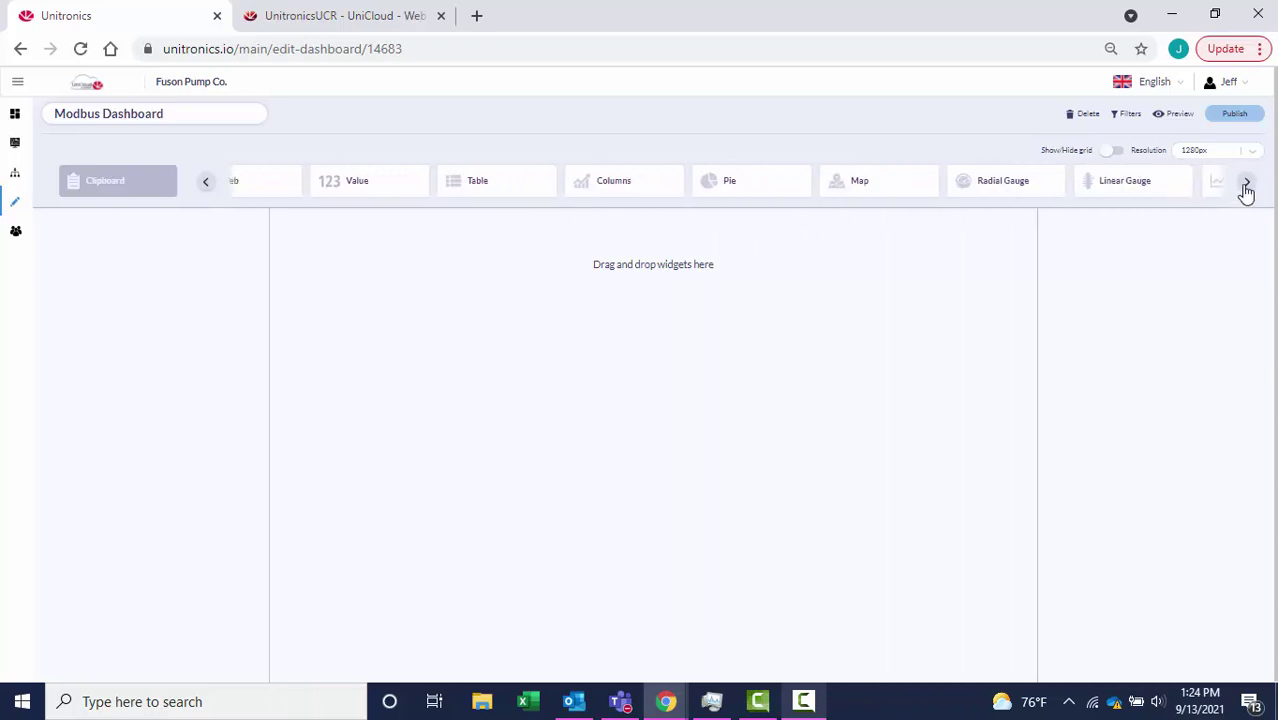
{"action": "left_click_drag", "start_coordinate": [990, 181], "coordinate": [454, 363]}
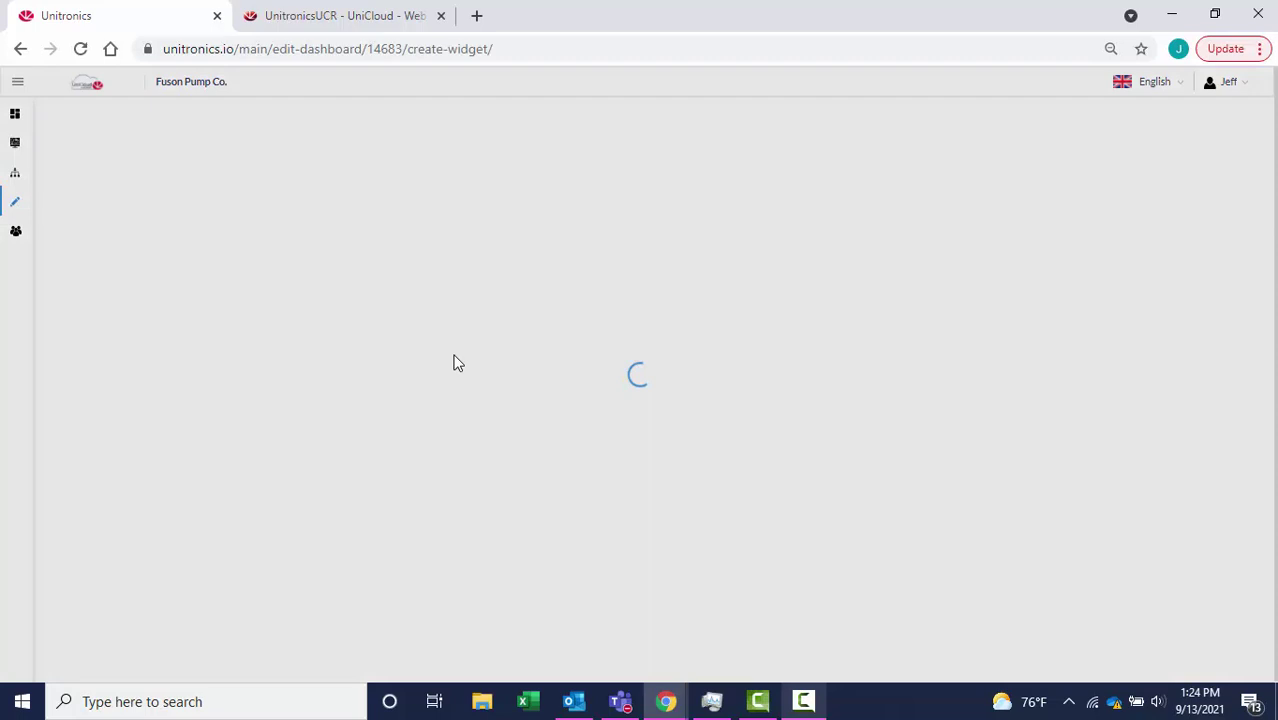
- Set the gauge's asset type to Modbus Device
{"action": "left_click", "coordinate": [500, 182]}
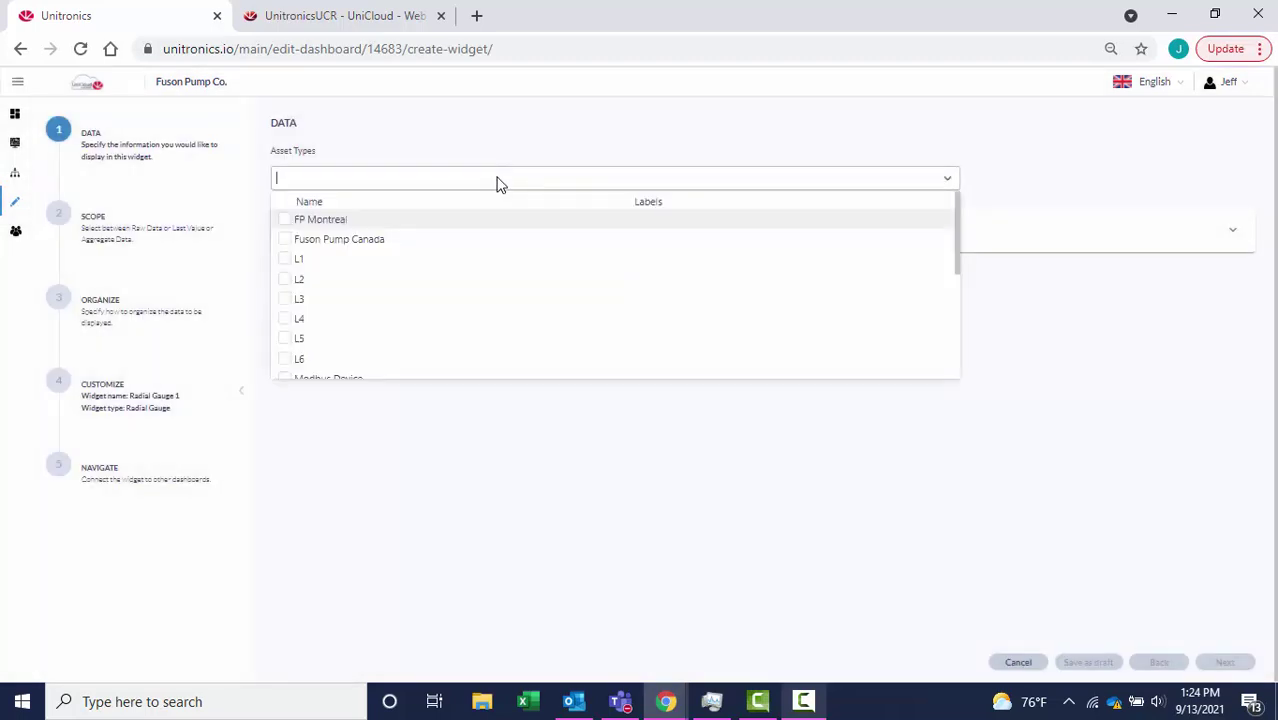
{"action": "scroll", "coordinate": [485, 291], "scroll_direction": "down", "scroll_amount": 3}
{"action": "scroll", "coordinate": [338, 288], "scroll_direction": "up", "scroll_amount": 2}
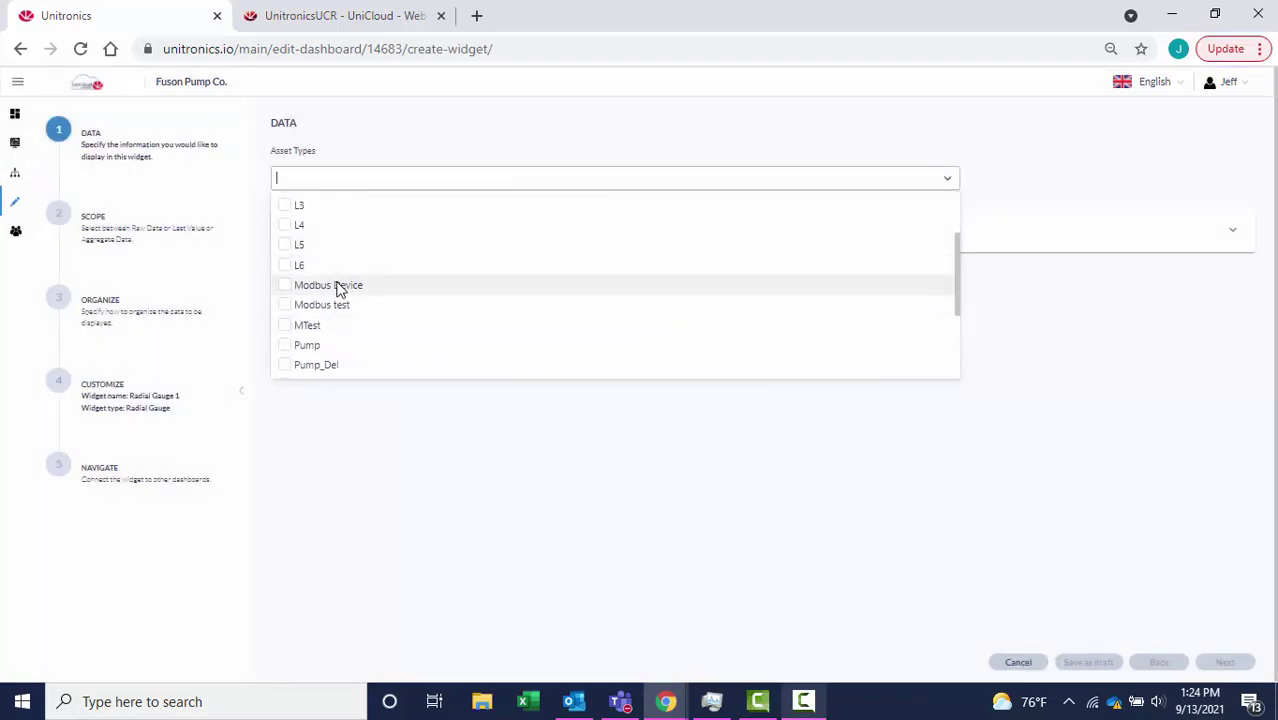
{"action": "left_click", "coordinate": [285, 285]}
{"action": "left_click", "coordinate": [569, 453]}
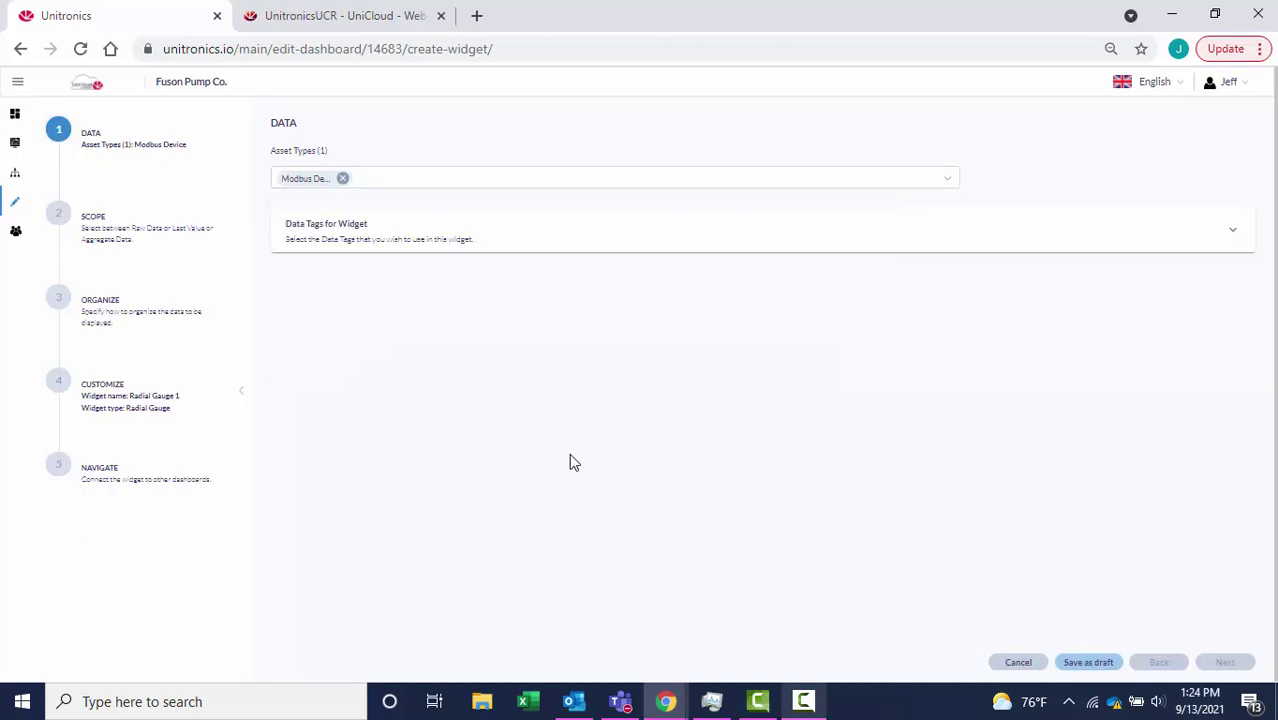
- Include the Asset name and Geography properties and use Tag 1 as the gauge's data
{"action": "left_click", "coordinate": [548, 243]}
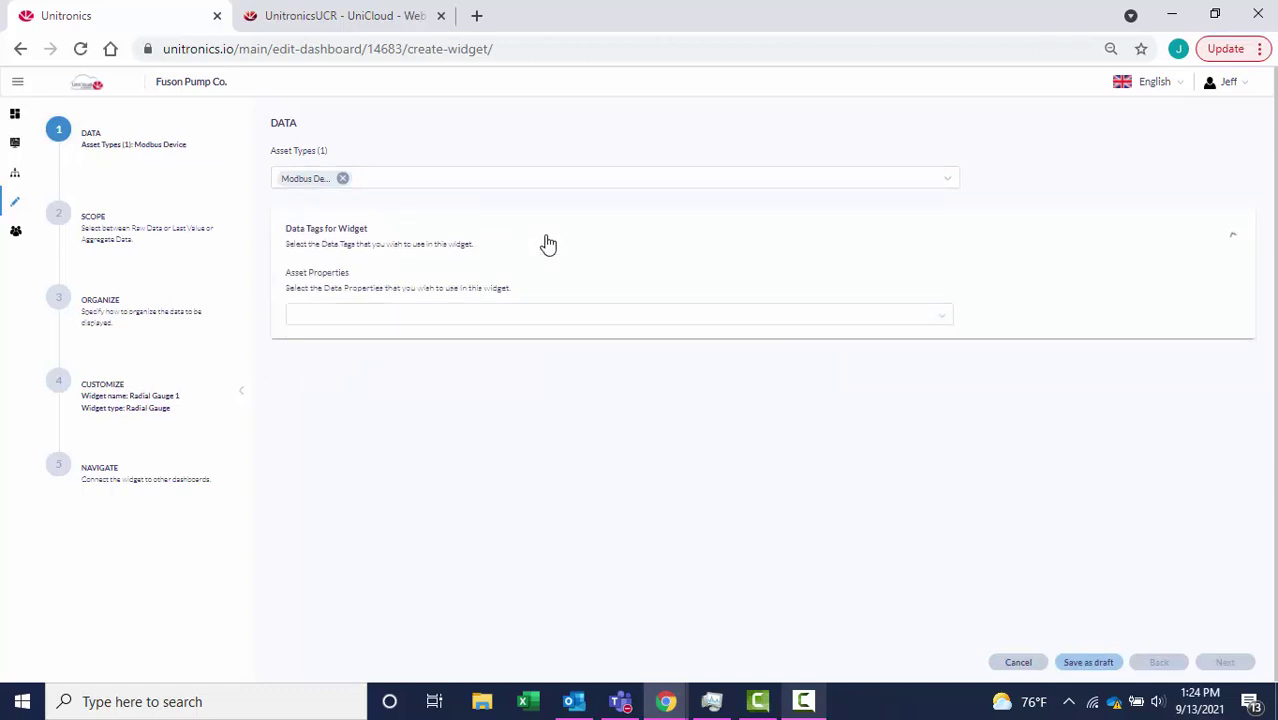
{"action": "left_click", "coordinate": [463, 318]}
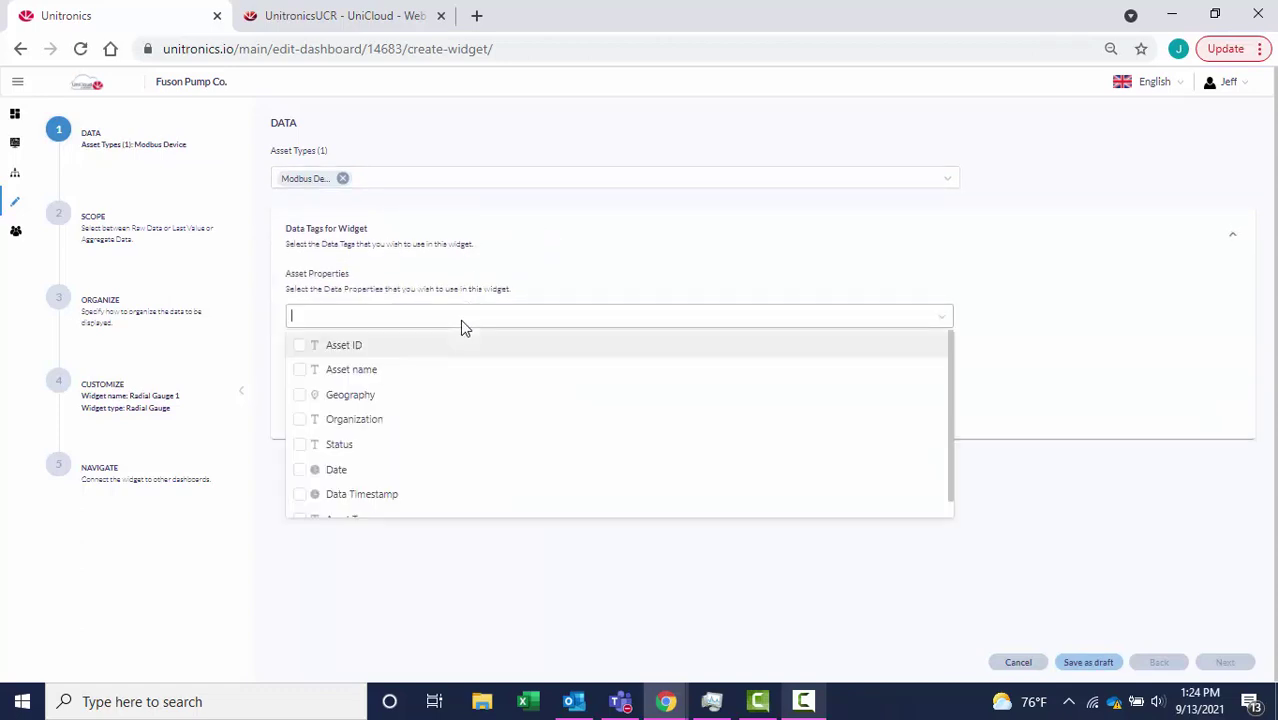
{"action": "left_click", "coordinate": [300, 370]}
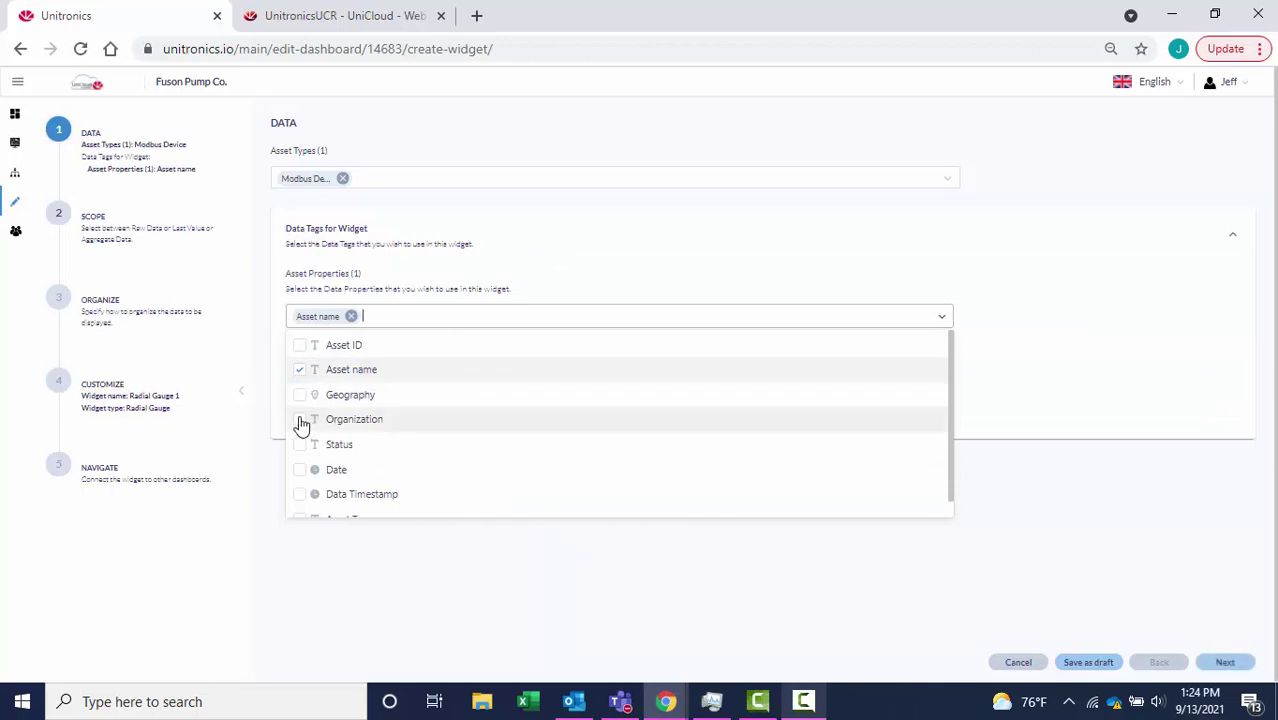
{"action": "left_click", "coordinate": [300, 395]}
{"action": "left_click", "coordinate": [346, 525]}
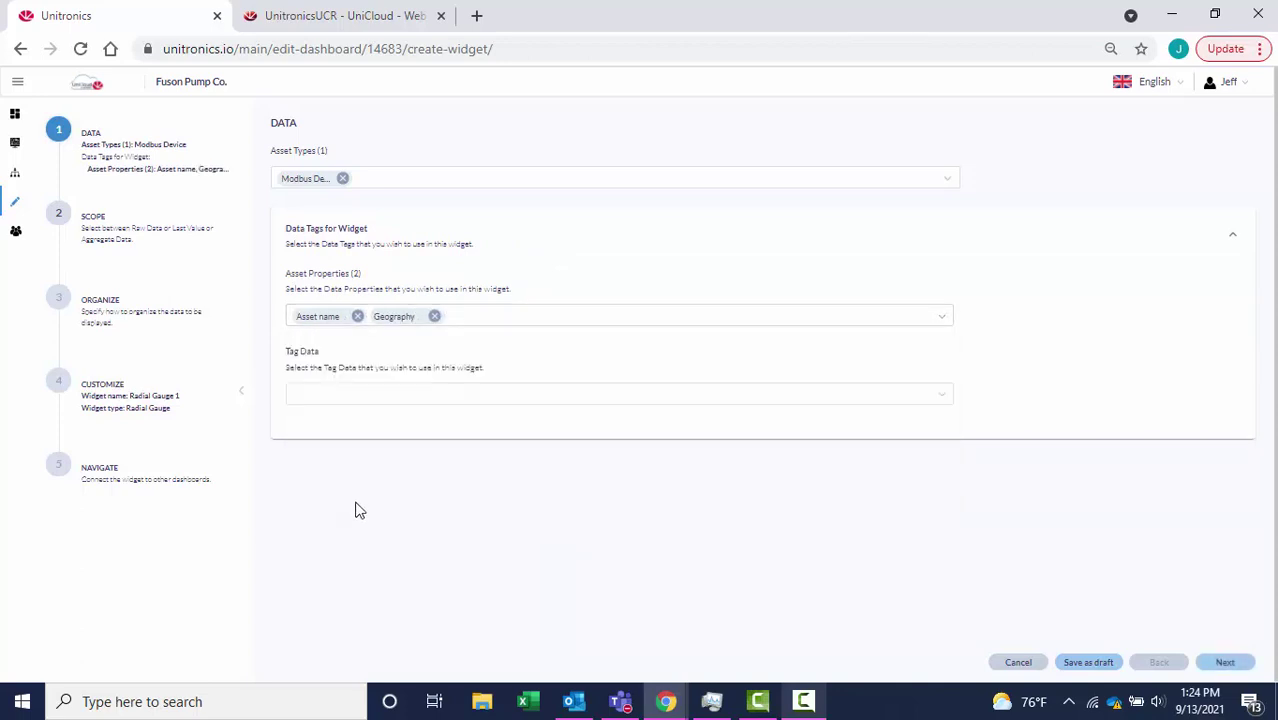
{"action": "left_click", "coordinate": [389, 403]}
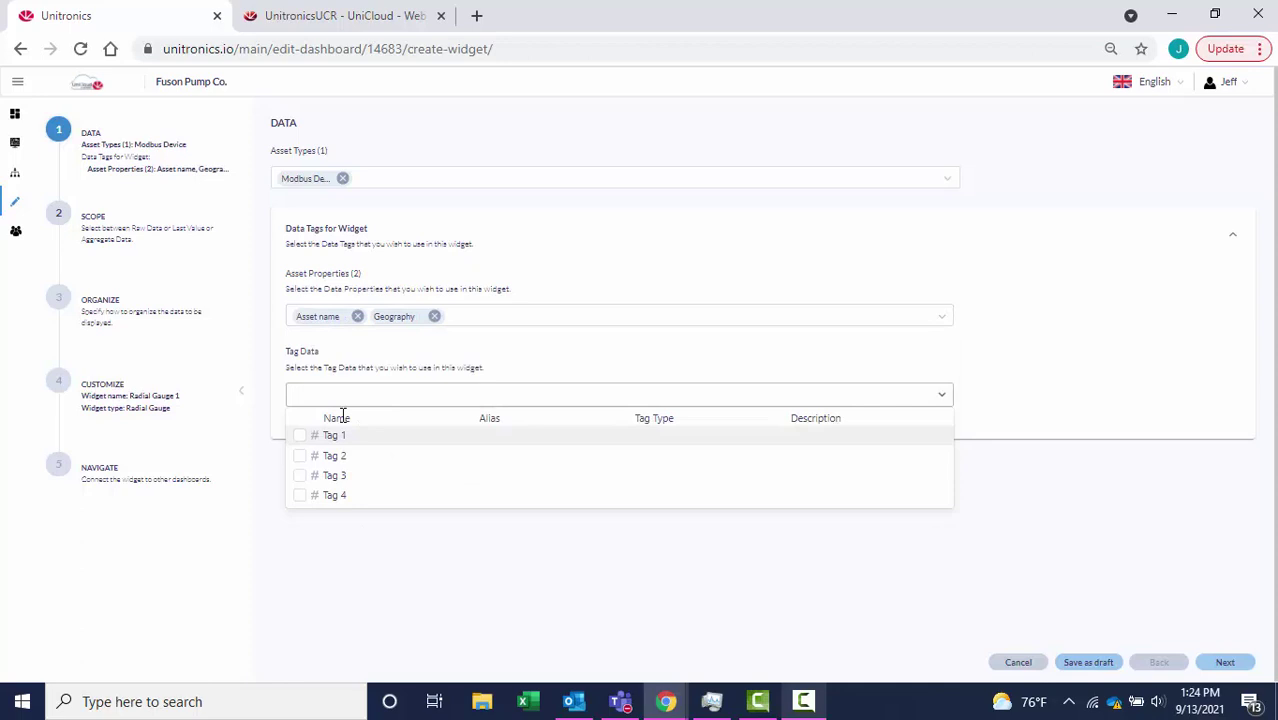
{"action": "left_click", "coordinate": [299, 437]}
{"action": "left_click", "coordinate": [366, 543]}
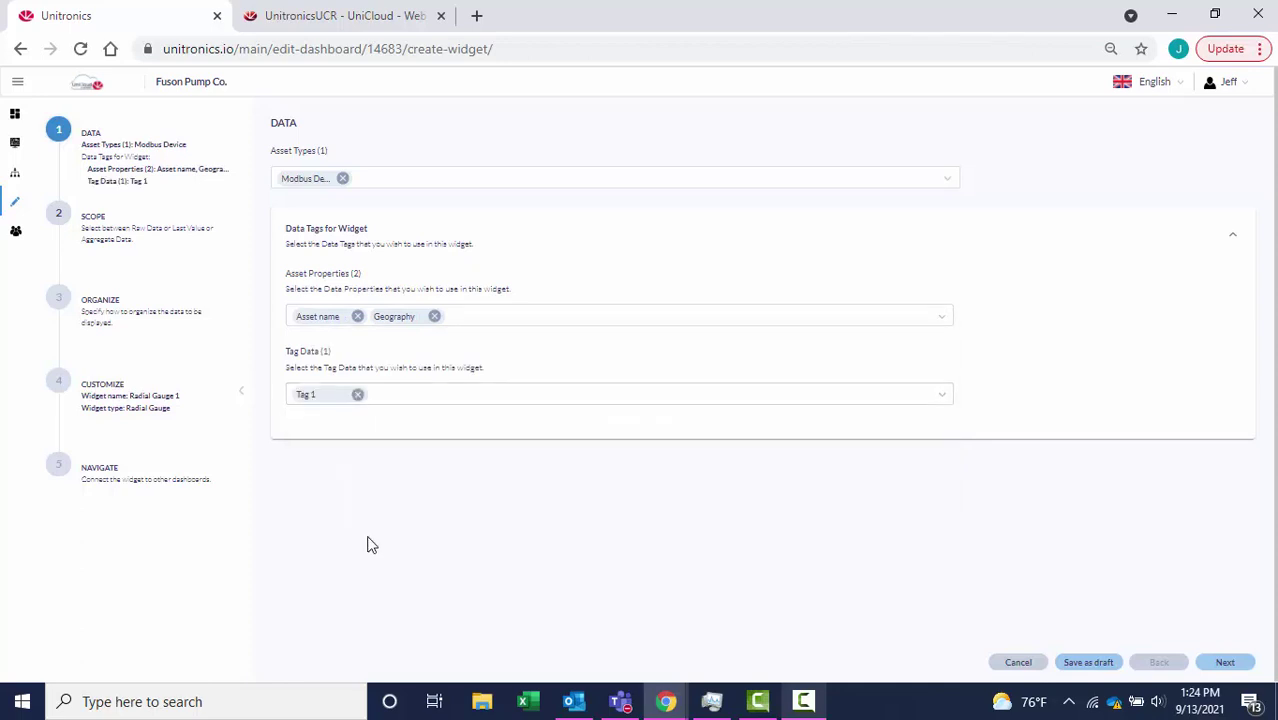
- Set the radial gauge's data scope to Last Value
{"action": "left_click", "coordinate": [1238, 663]}
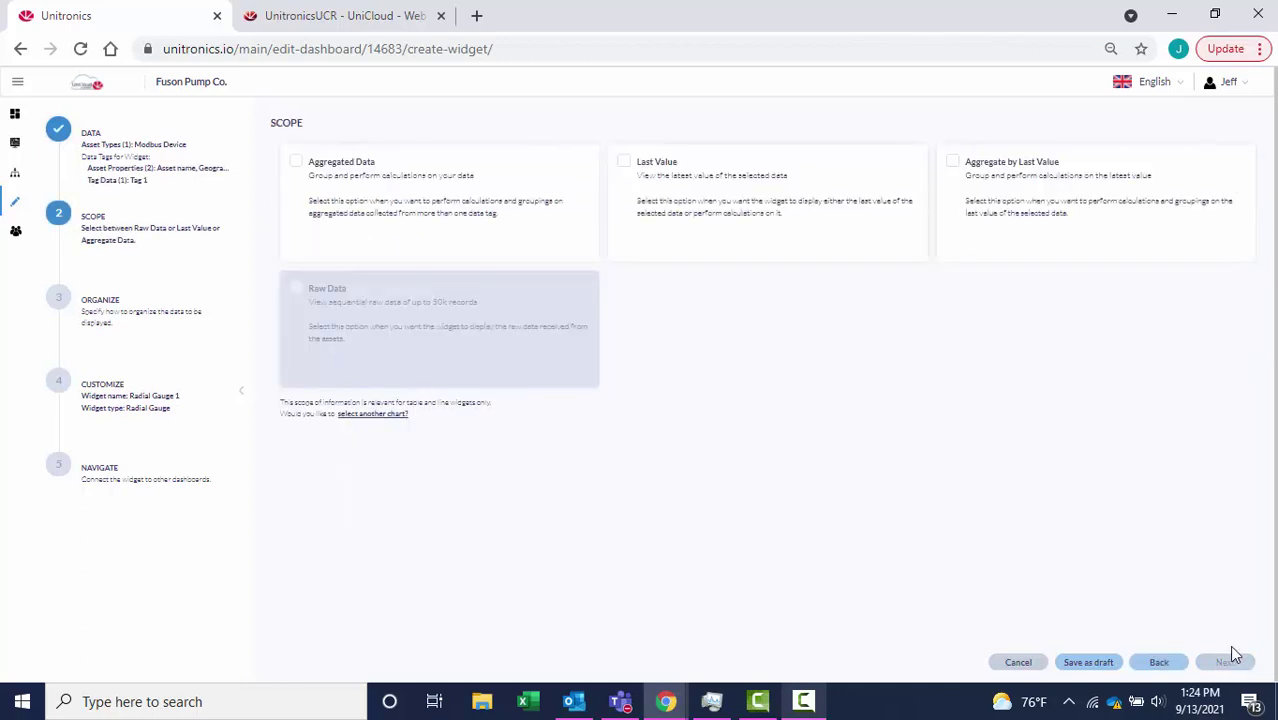
{"action": "left_click", "coordinate": [840, 210]}
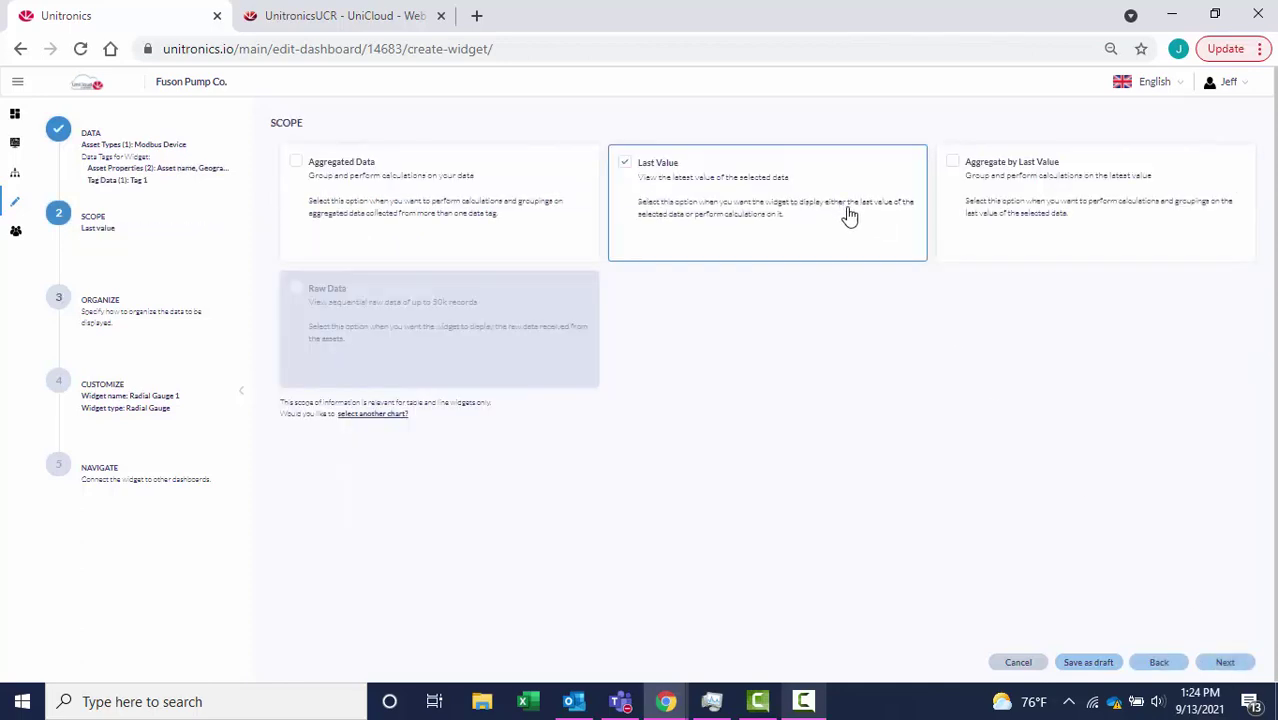
{"action": "left_click", "coordinate": [1228, 664]}
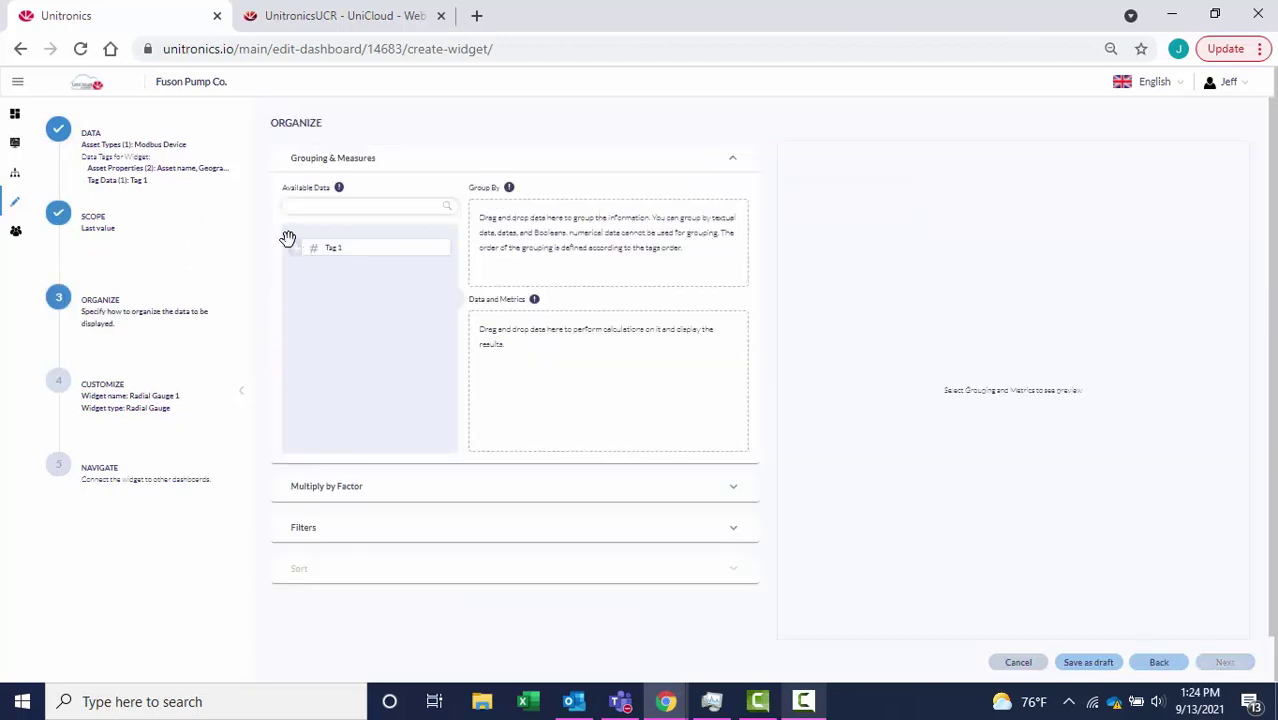
- Use Tag 1 as the gauge's data and metric, then finish the widget onto the Modbus Dashboard
{"action": "left_click_drag", "start_coordinate": [287, 238], "coordinate": [500, 367]}
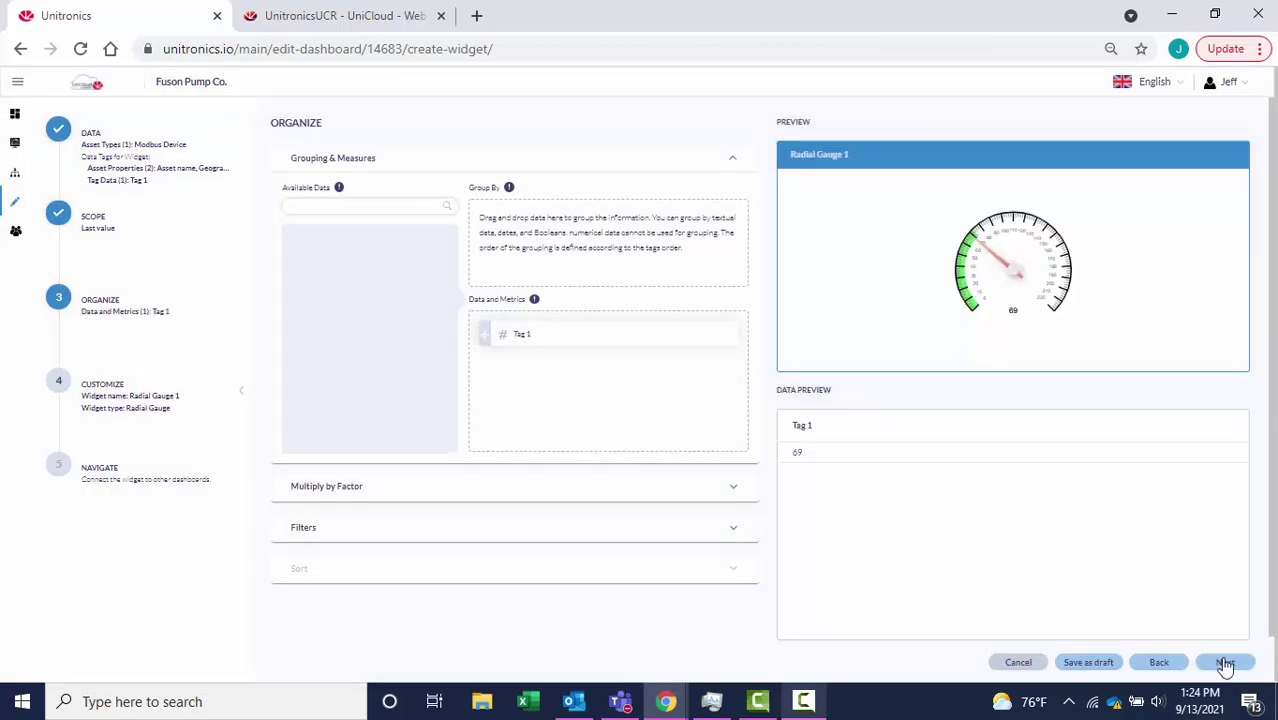
{"action": "left_click", "coordinate": [1226, 663]}
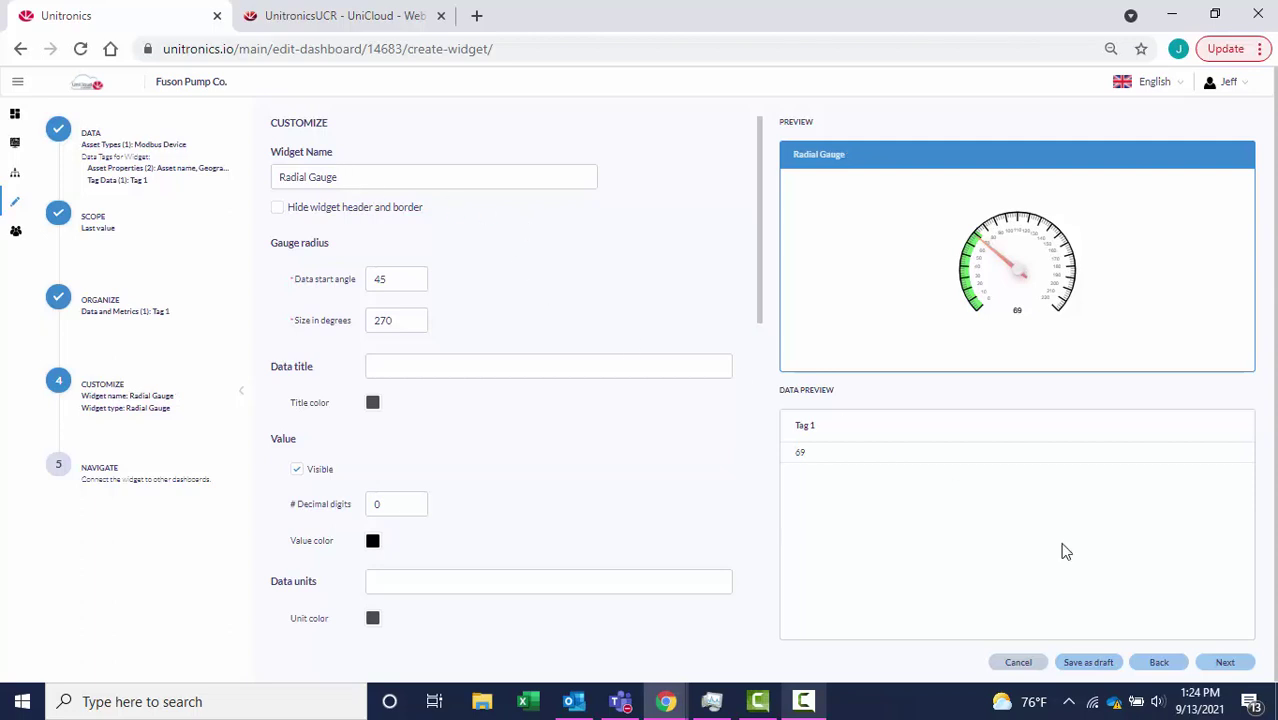
{"action": "left_click", "coordinate": [1227, 663]}
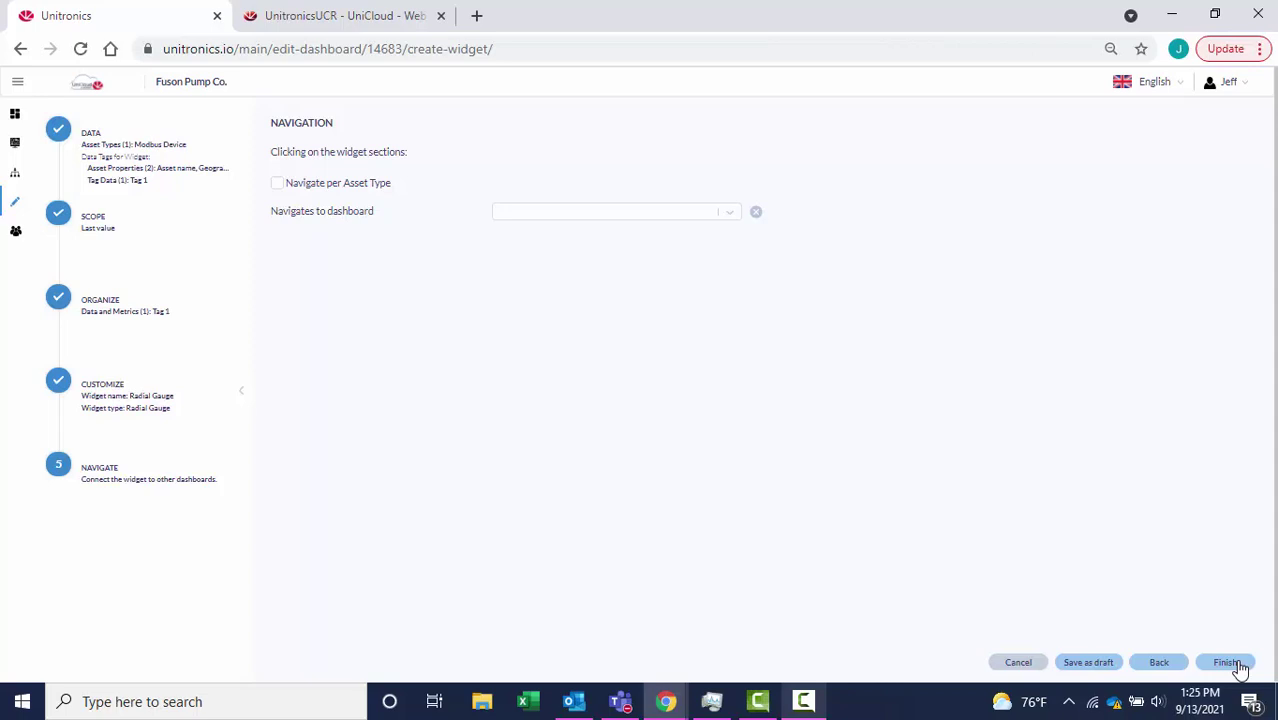
{"action": "left_click", "coordinate": [1226, 663]}
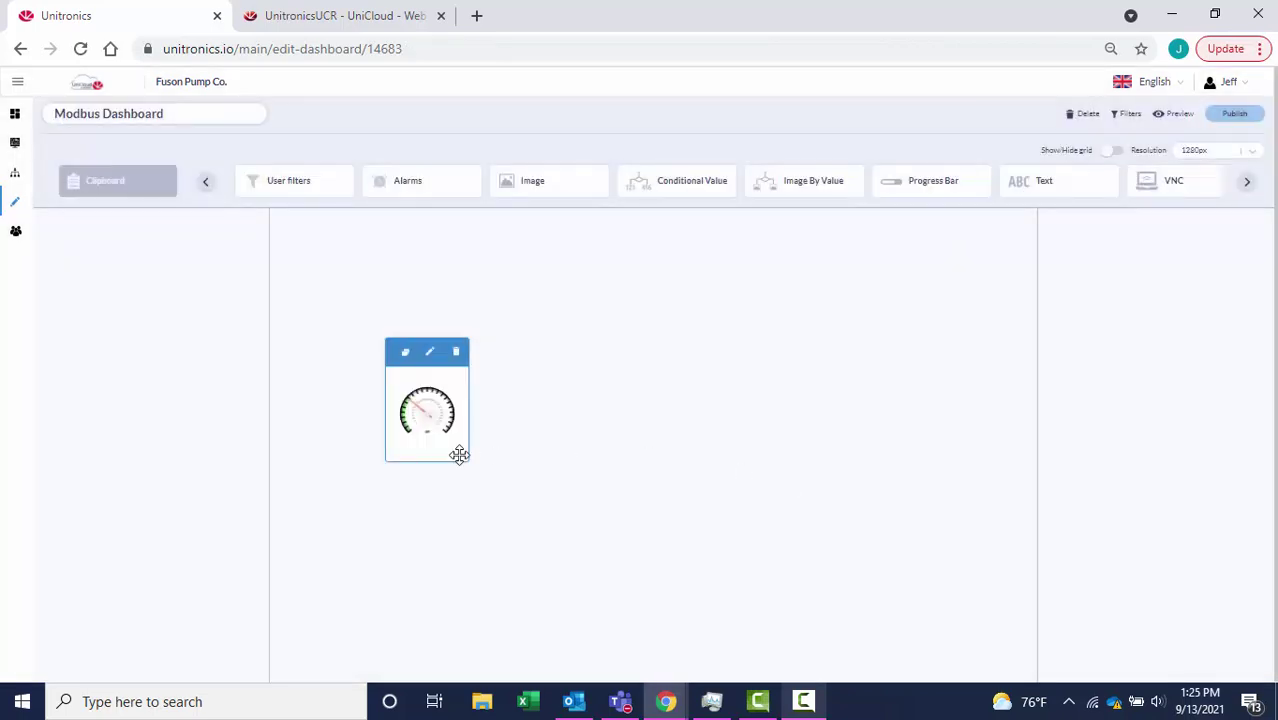
- Enlarge the Radial Gauge, publish the Modbus Dashboard, and preview it showing Tag 1 at 69
{"action": "left_click_drag", "start_coordinate": [459, 455], "coordinate": [750, 614]}
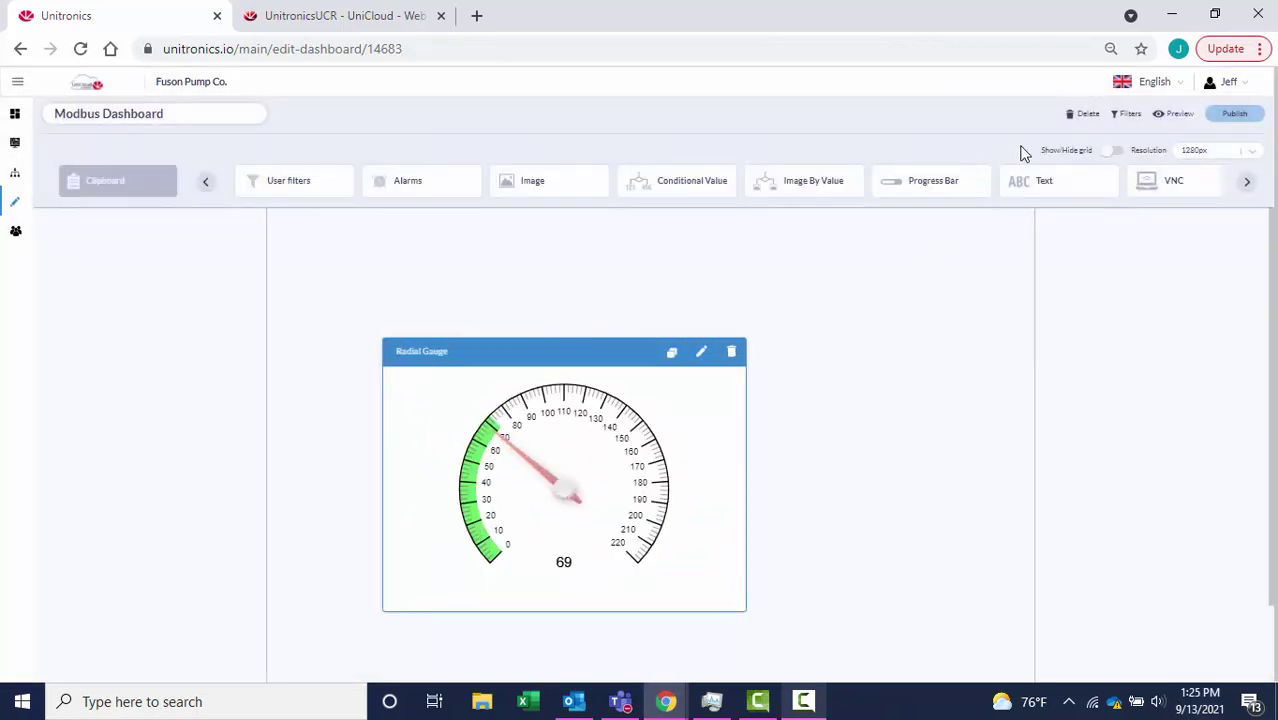
{"action": "left_click", "coordinate": [1240, 116]}
{"action": "left_click", "coordinate": [714, 465]}
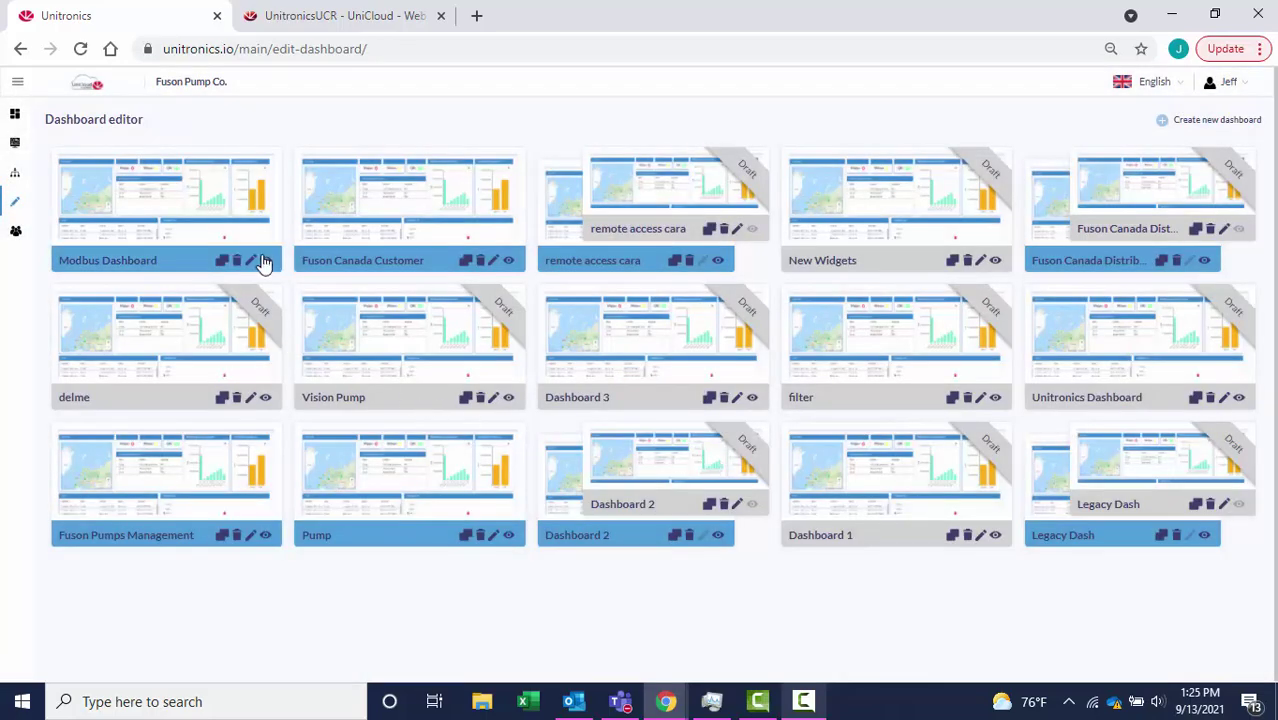
{"action": "left_click", "coordinate": [265, 260]}
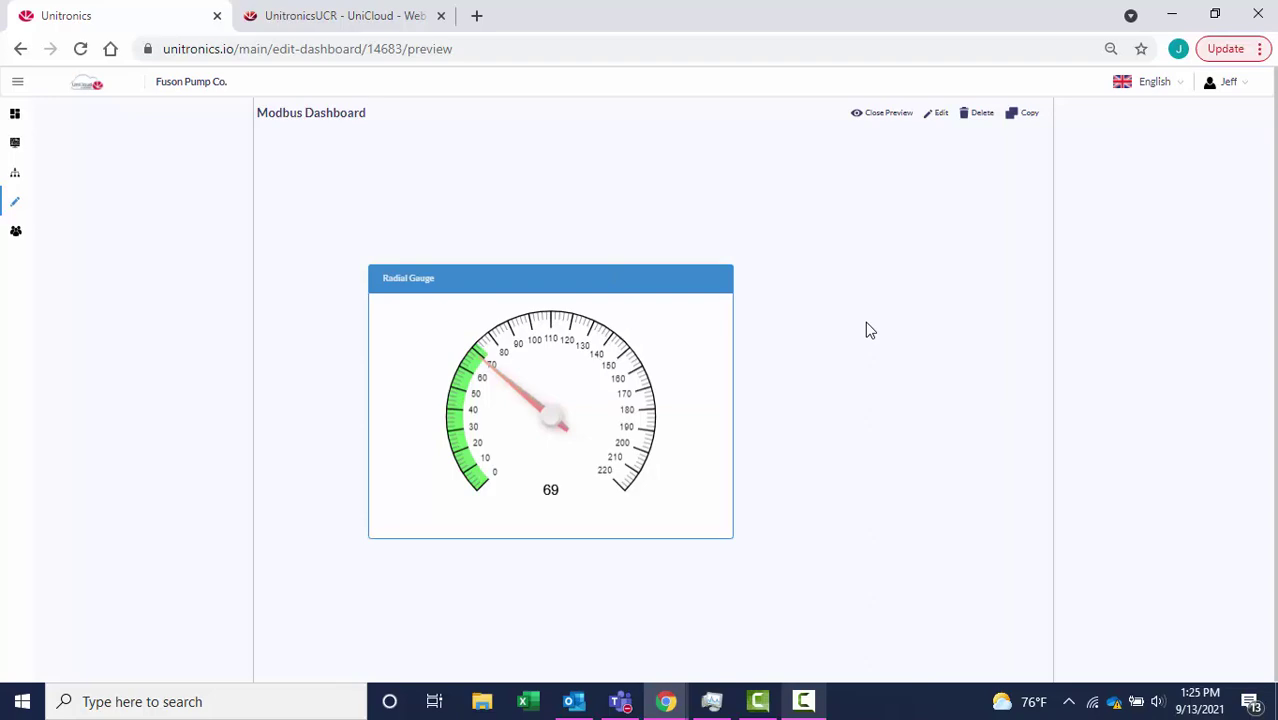